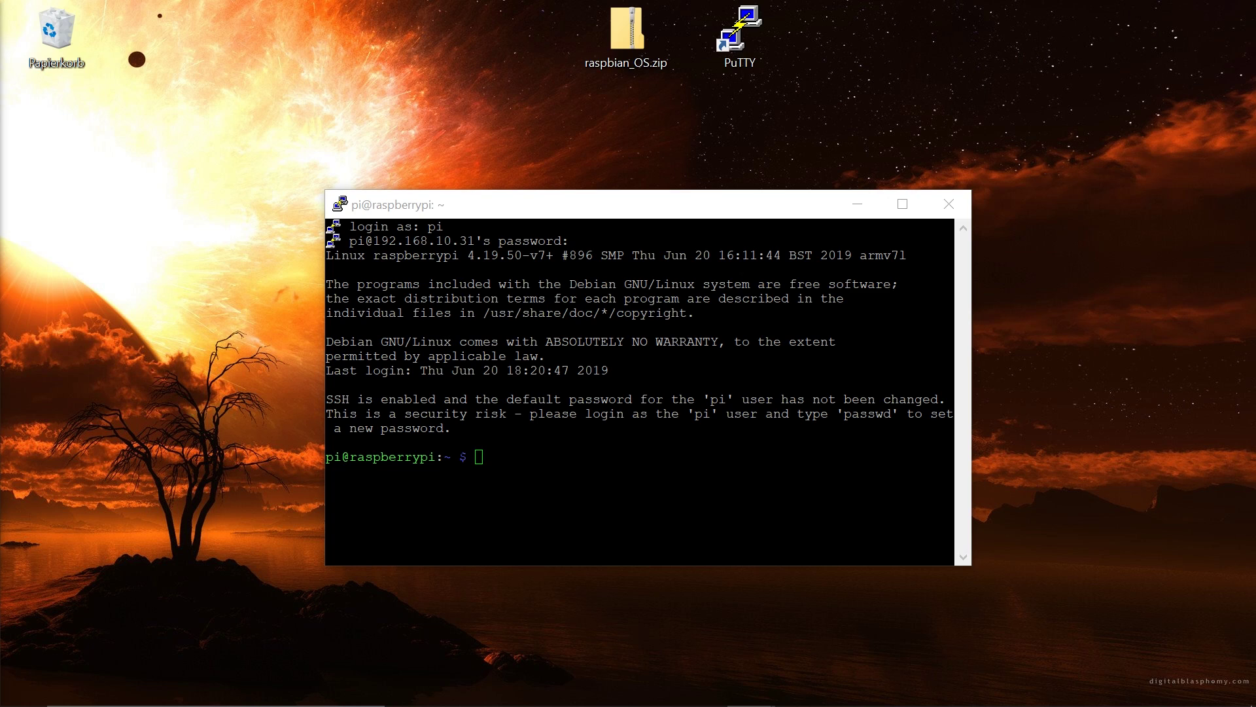
Purge realvnc-vnc-server from the Pi with 'sudo apt-get purge realvnc-vnc-server', confirming with y
key("alt+Tab")
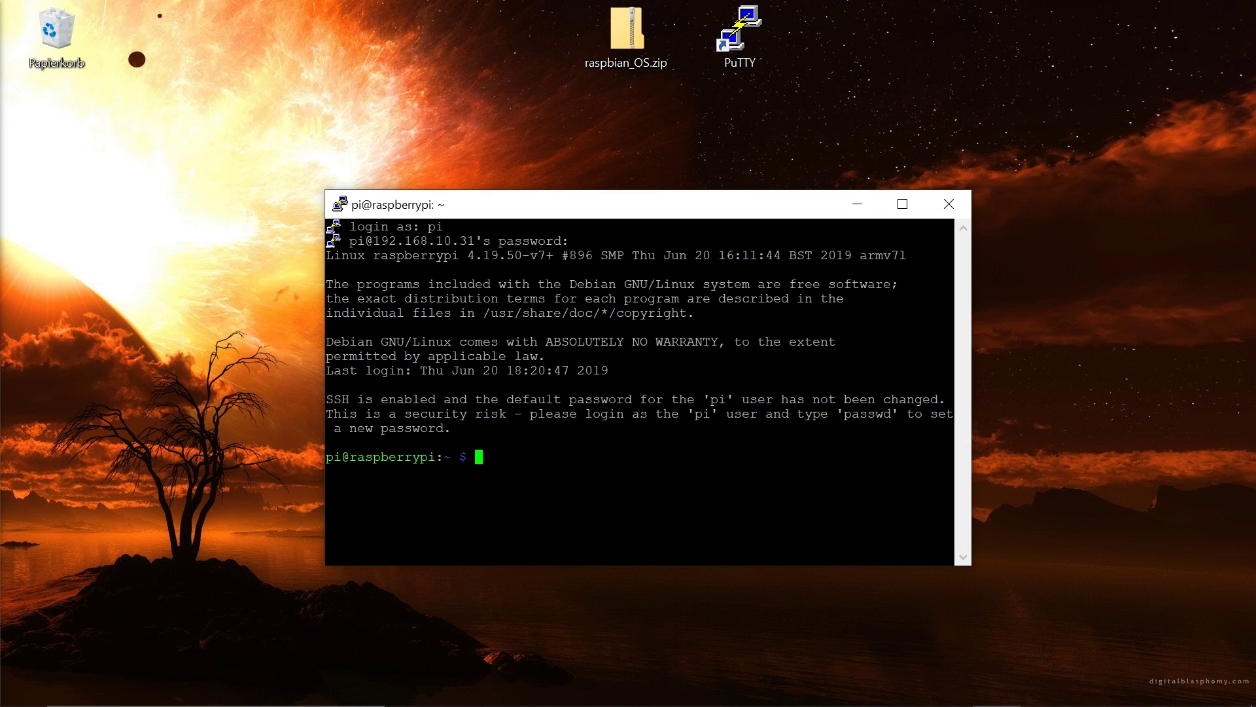
type("sudo ap")
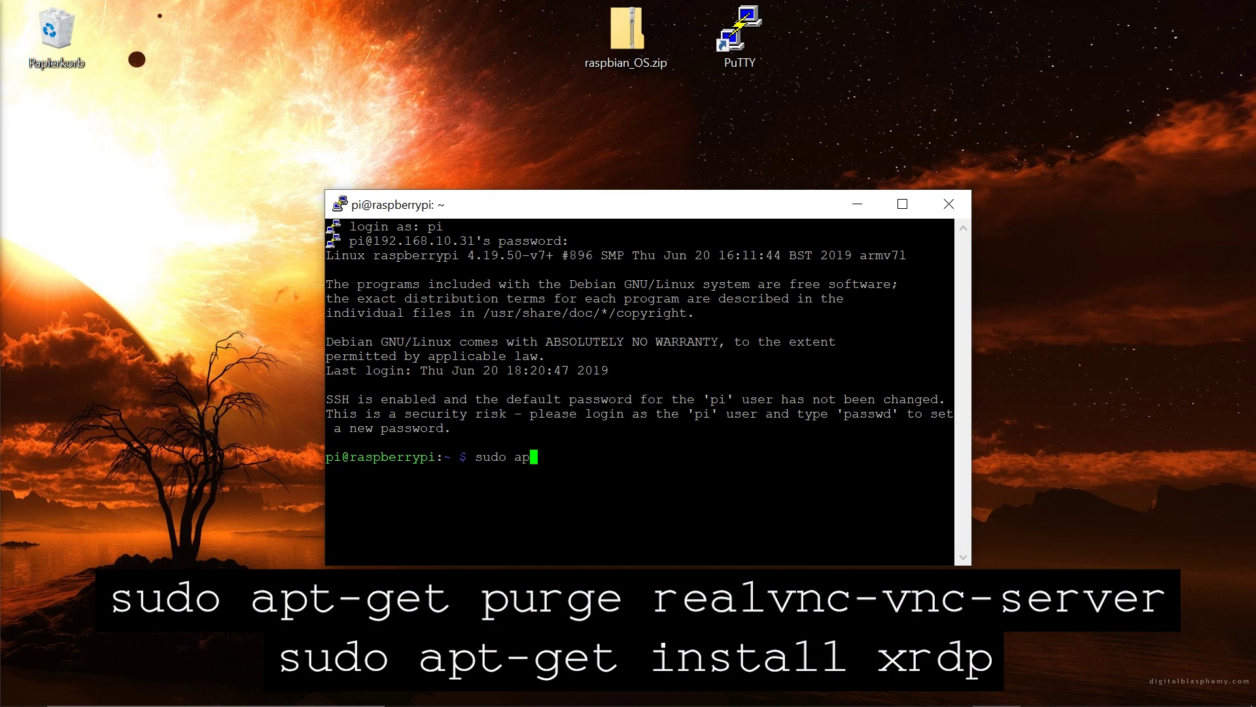
type("t-get purge realvnc-vnc-server")
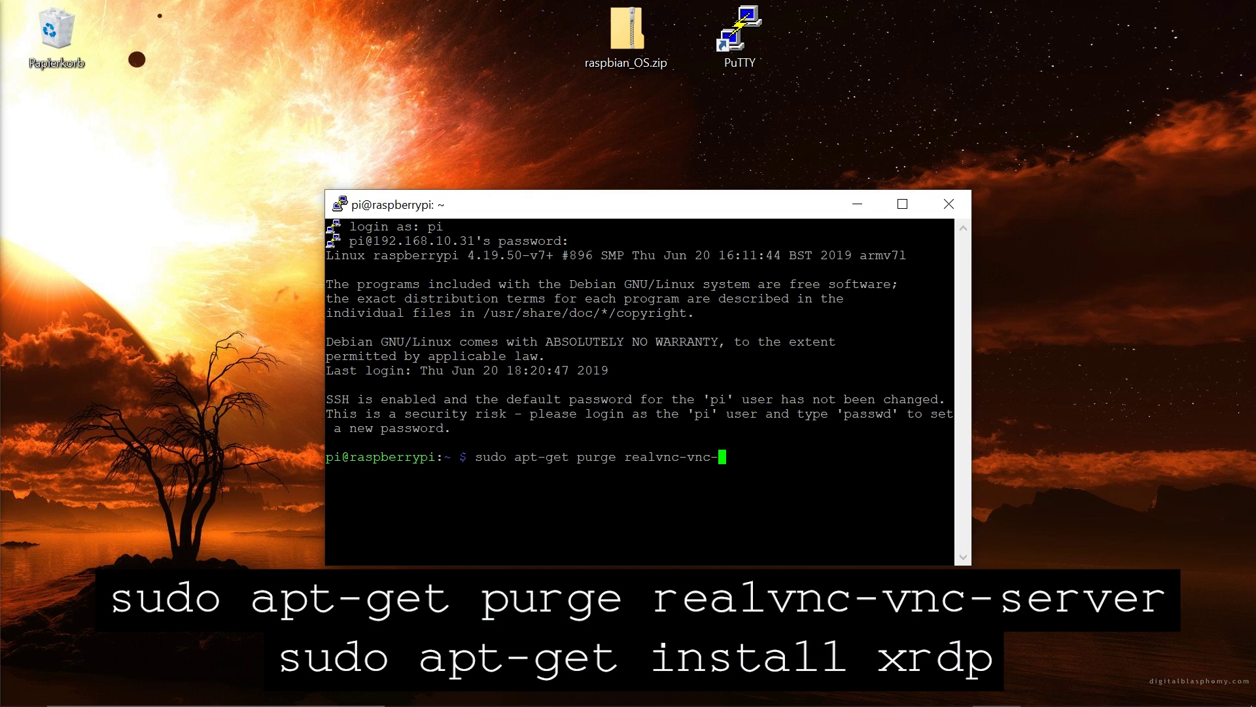
key("Return")
type("y")
key("Return")
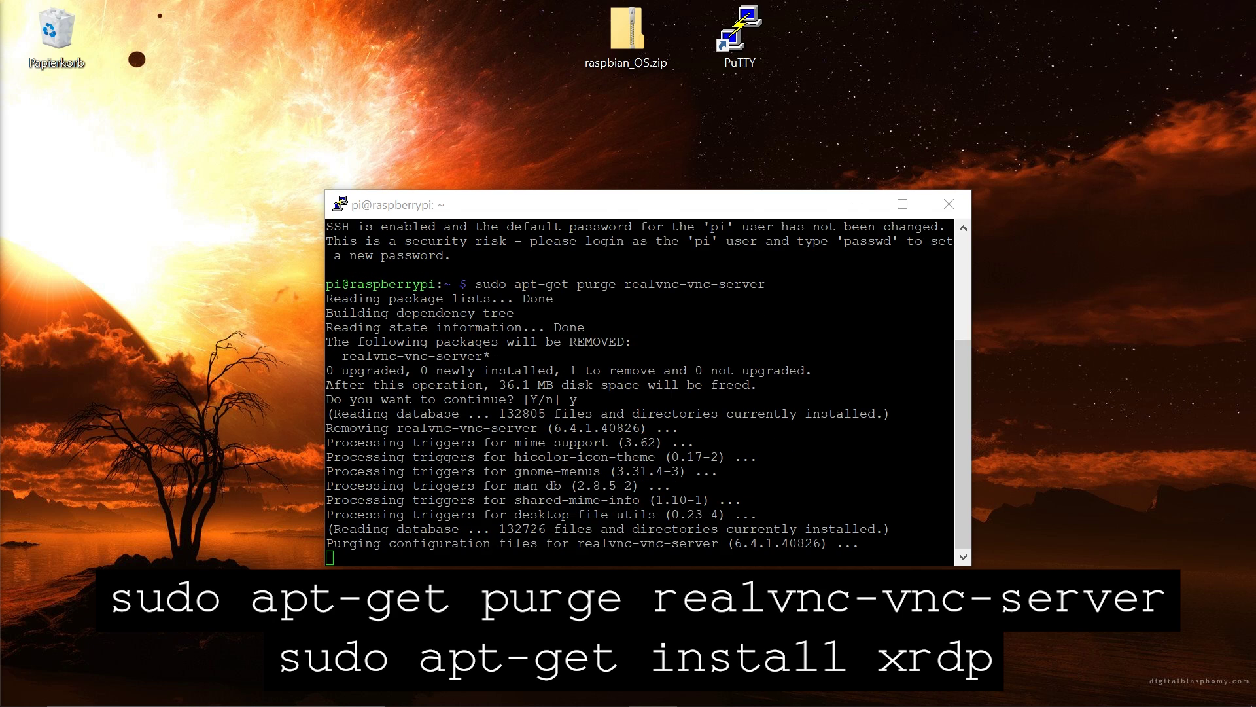
key("alt+Tab")
Install xrdp with 'sudo apt-get install xrdp', confirming with y, then close the SSH window
type("sudo apt-get install xrdp")
key("Return")
type("y")
key("Return")
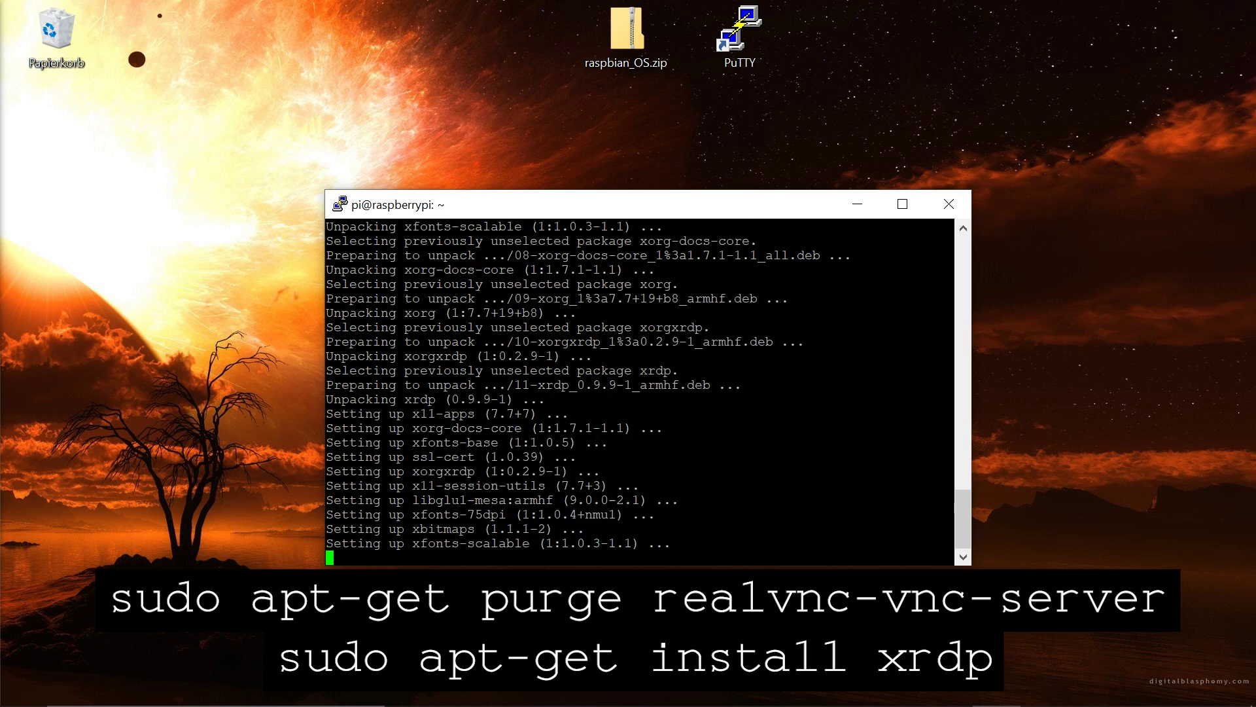
left_click(949, 204)
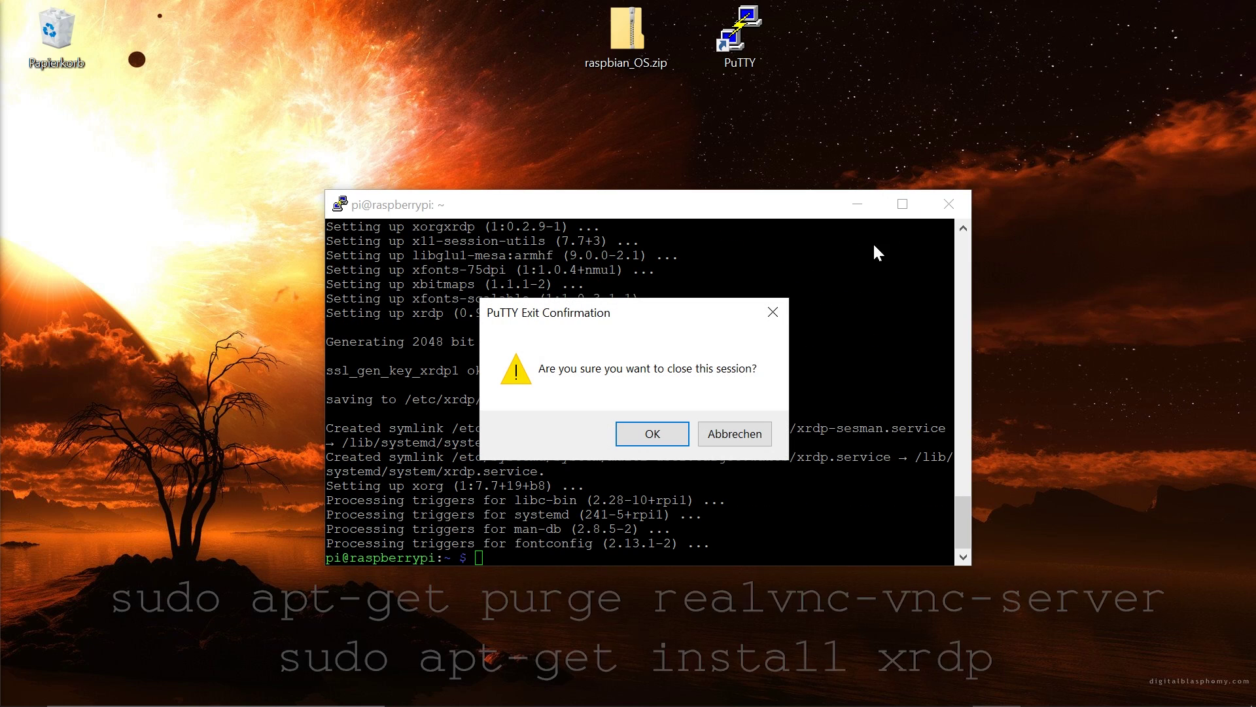
Confirm closing PuTTY and launch Remote Desktop Connection to the Pi
left_click(648, 432)
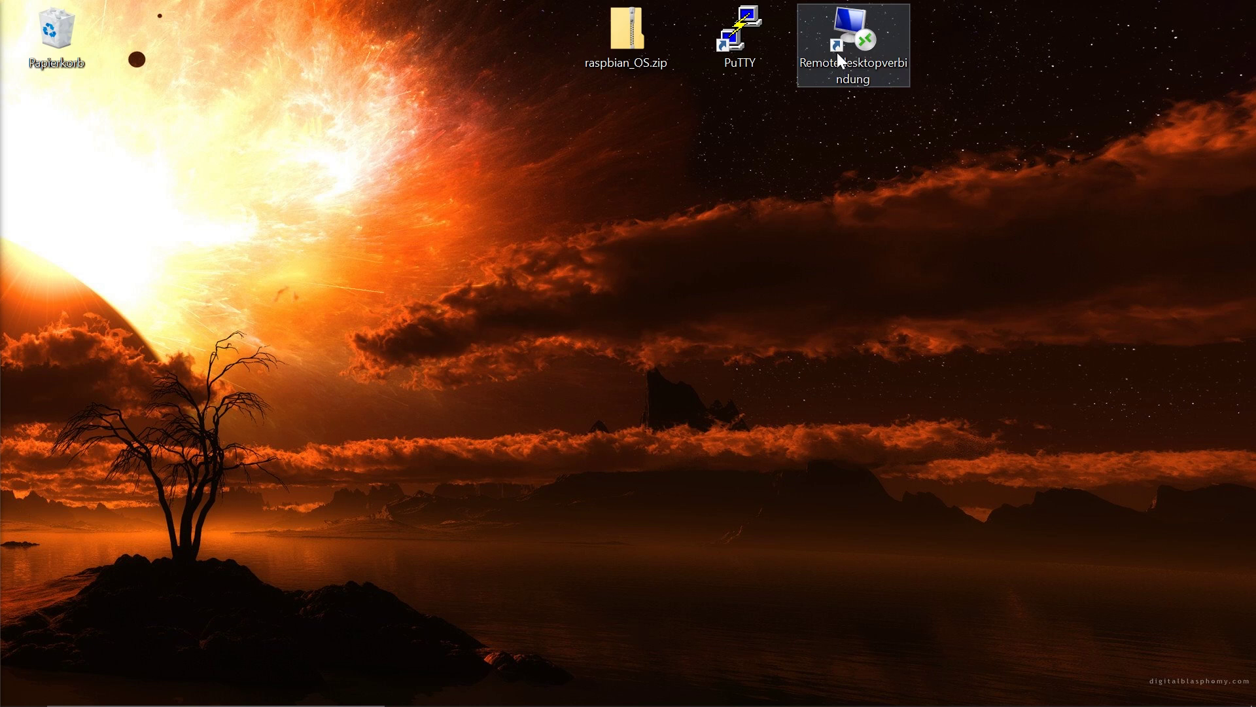
double_click(838, 53)
left_click_drag(653, 135, 689, 188)
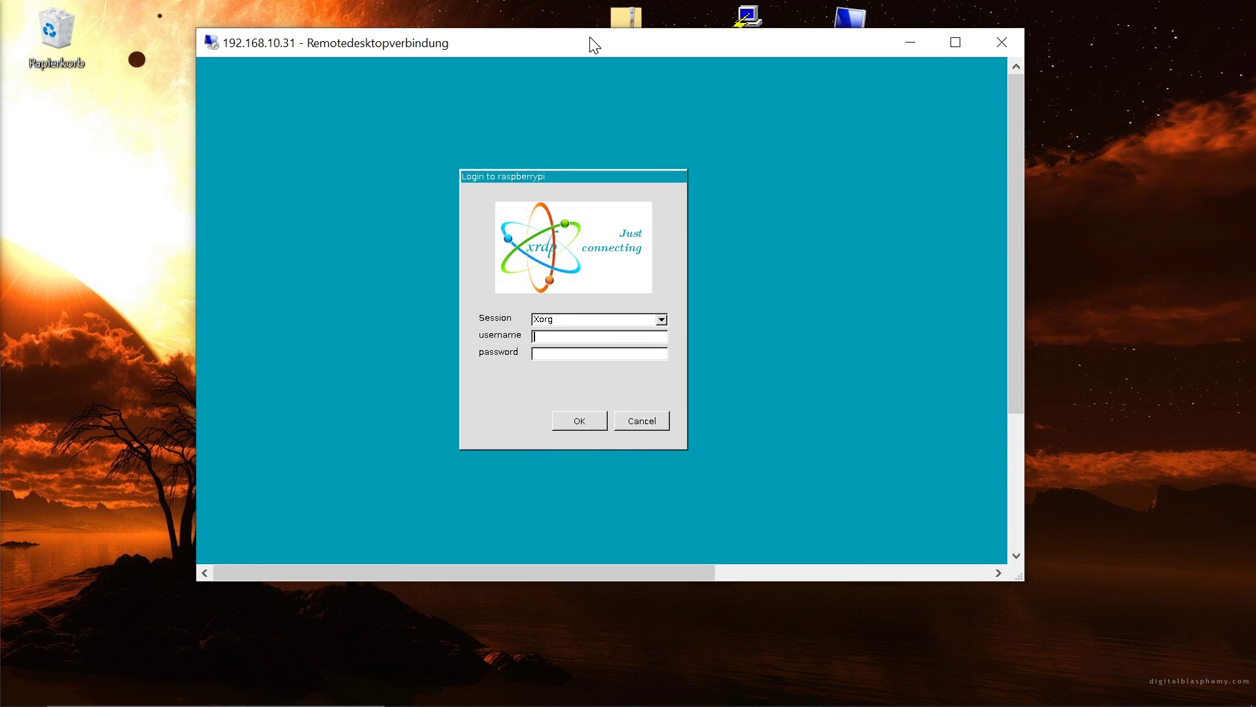
left_click_drag(597, 556, 597, 448)
Sign in to the Pi's xrdp desktop with the account password, dismiss the warning, and open a terminal
type("*aspberry")
key("Return")
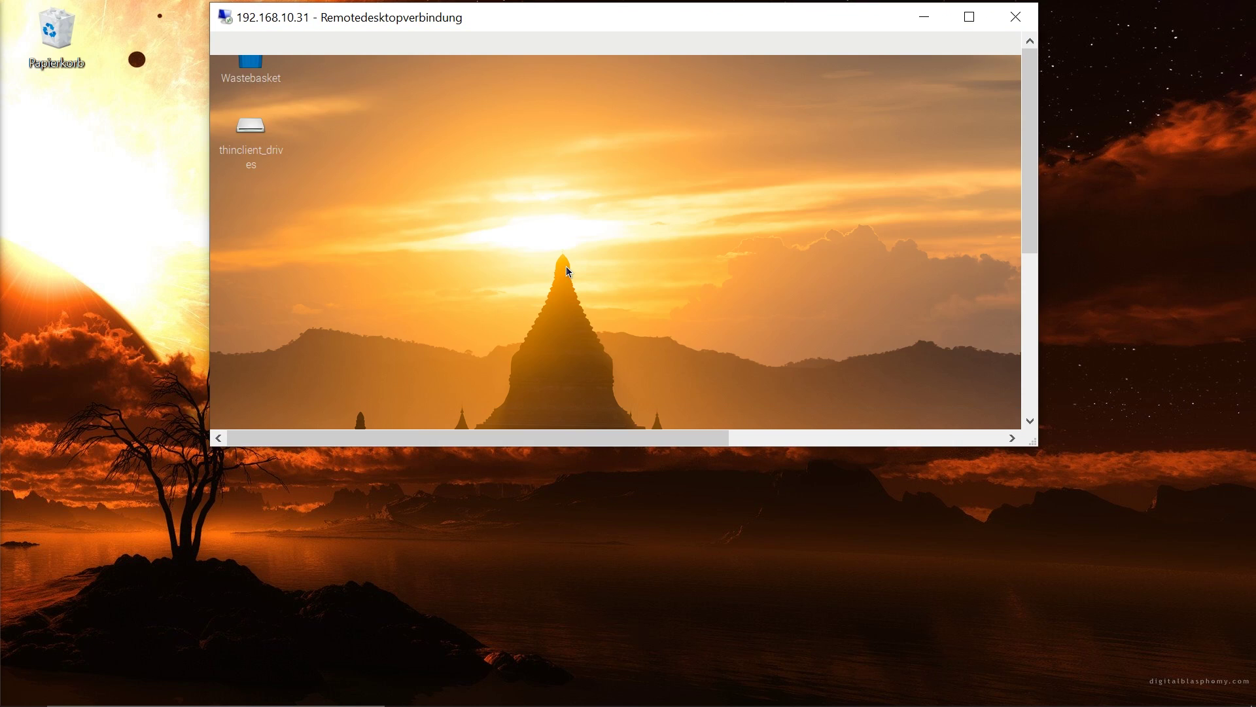
left_click(728, 298)
left_click(305, 45)
Run passwd and enter the current password, then the new password twice
type("passwd")
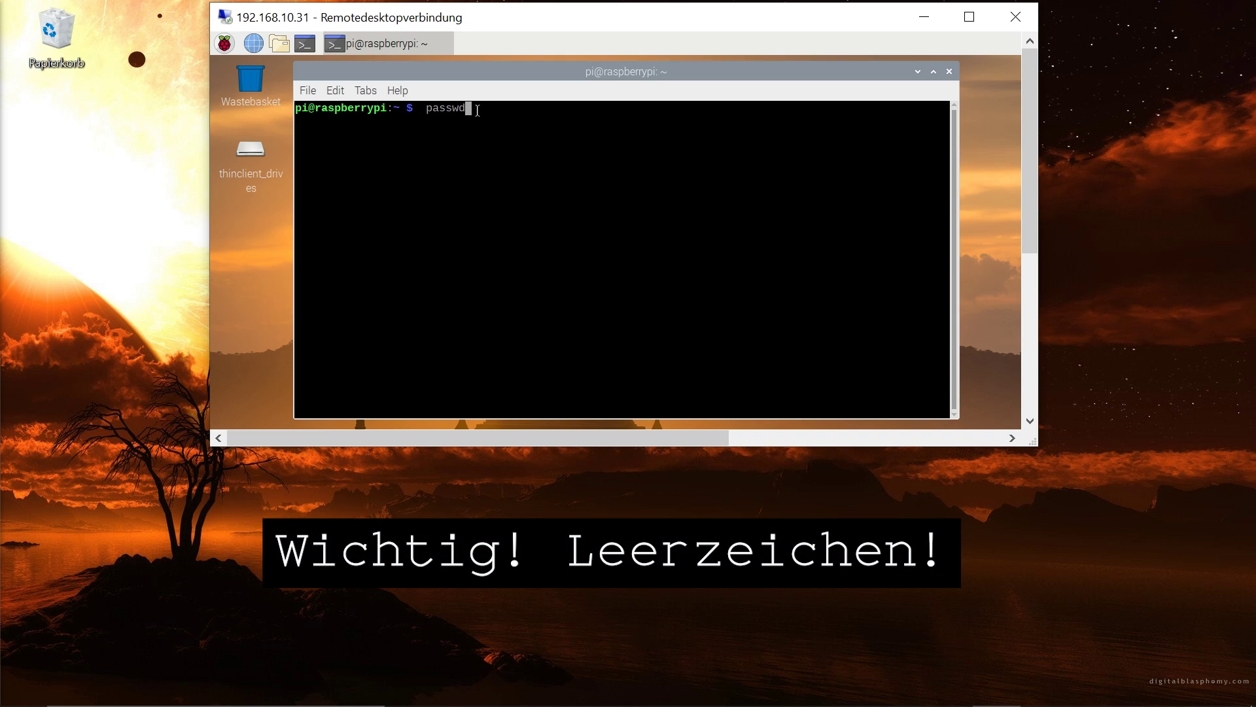
key("Return")
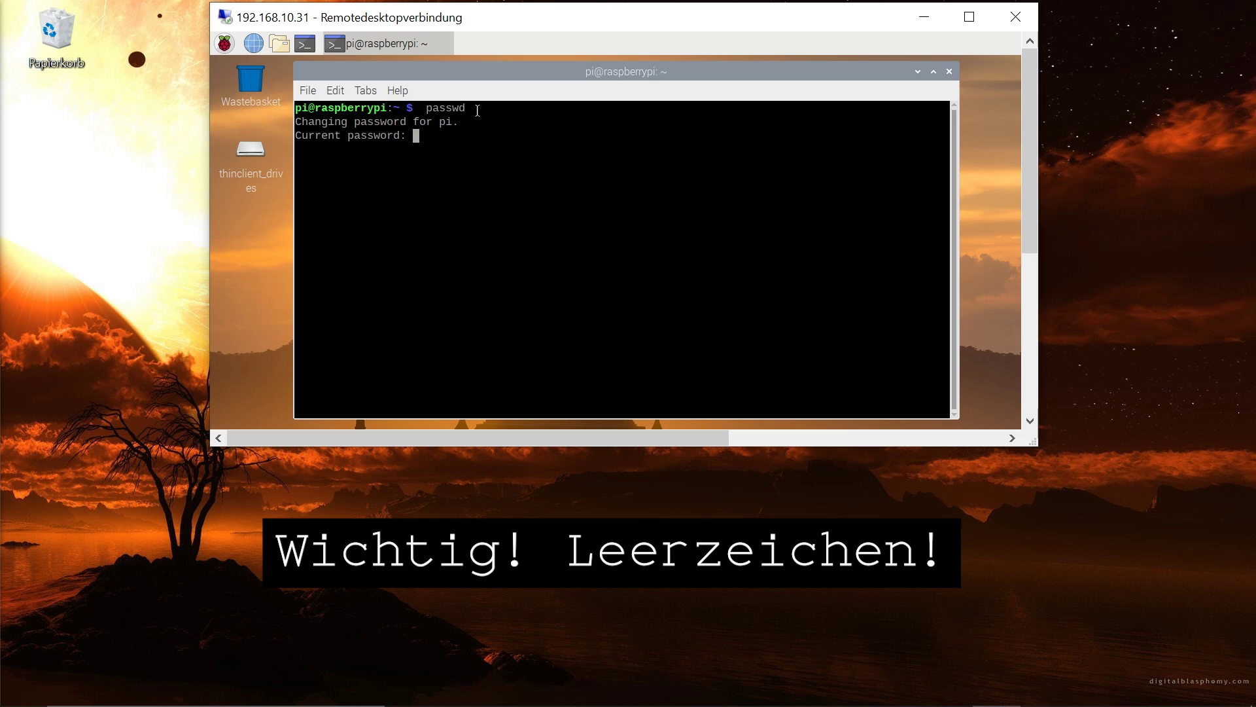
key("Return")
key("Return")
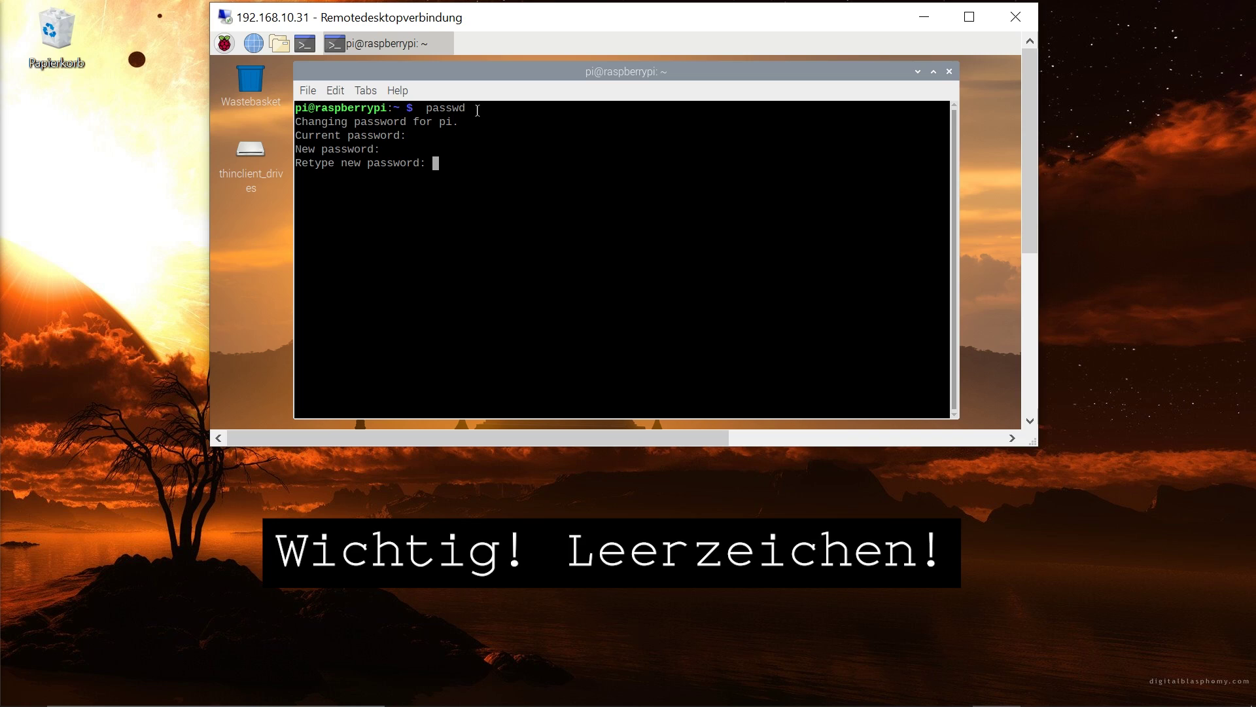
key("Return")
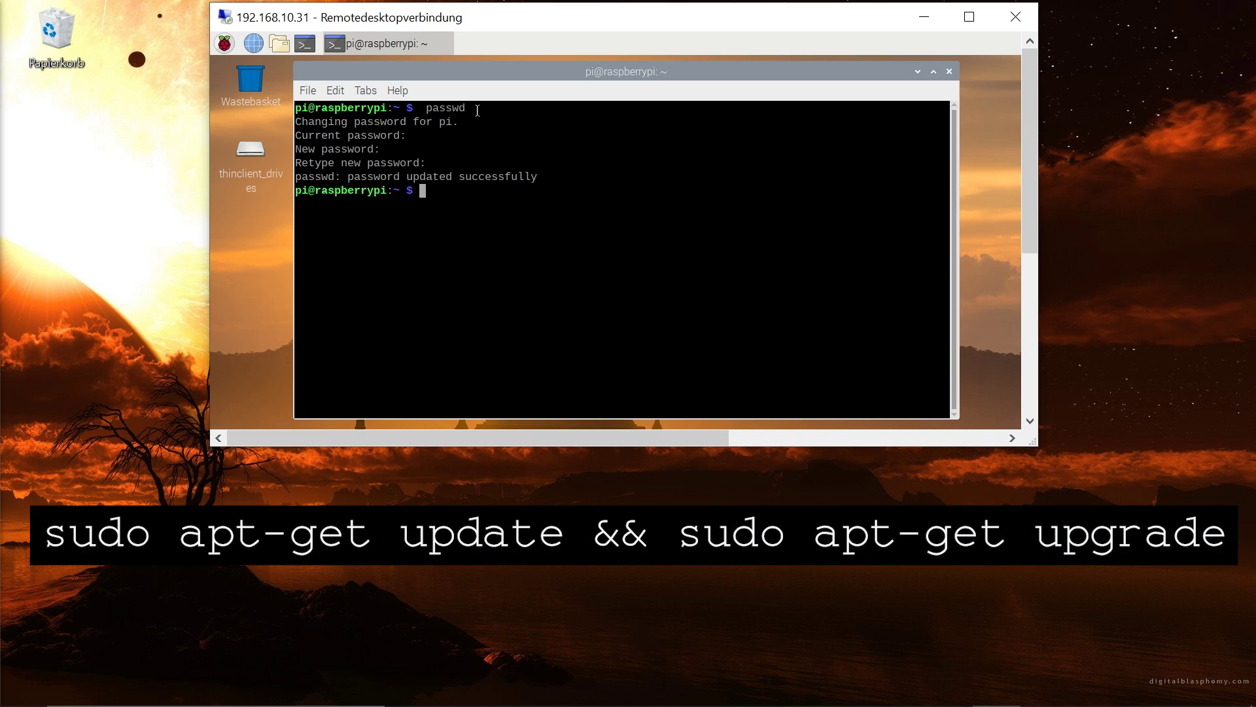
Run 'sudo apt-get update && sudo apt-get upgrade', accept the upgrades with y, then 'sudo reboot'
type("sudo apt-get update && s")
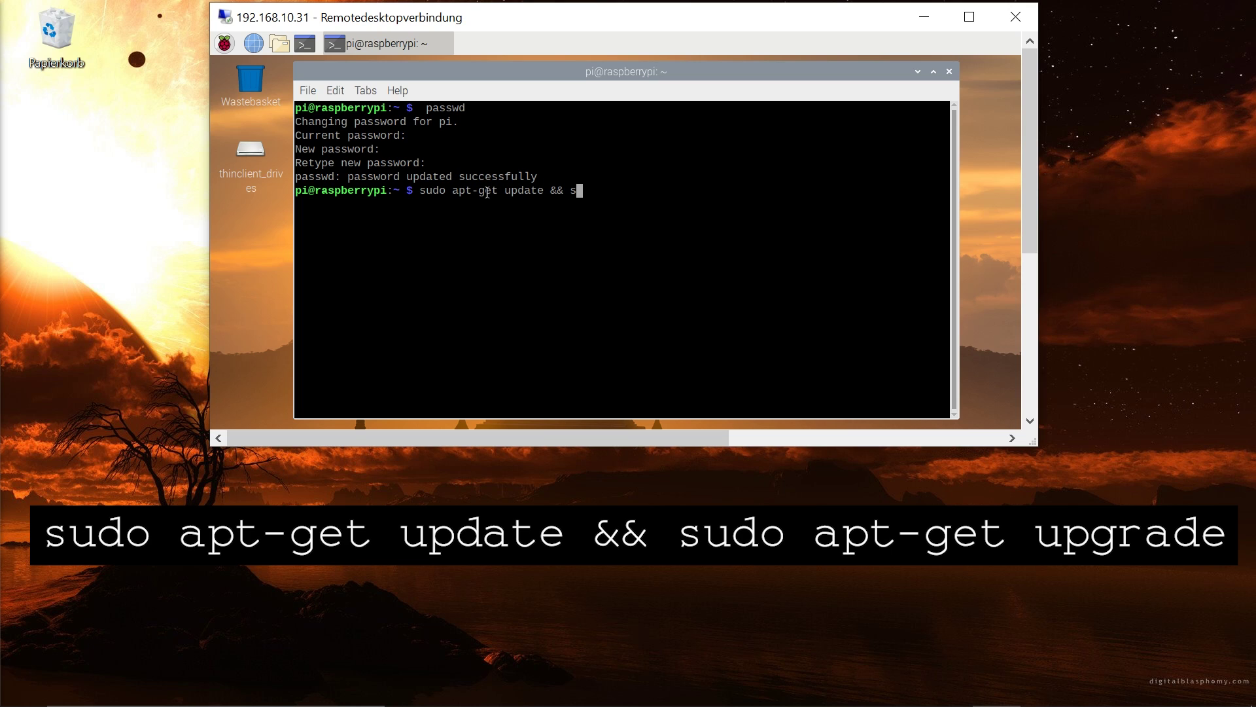
type("udo apt-get upgrade")
key("Return")
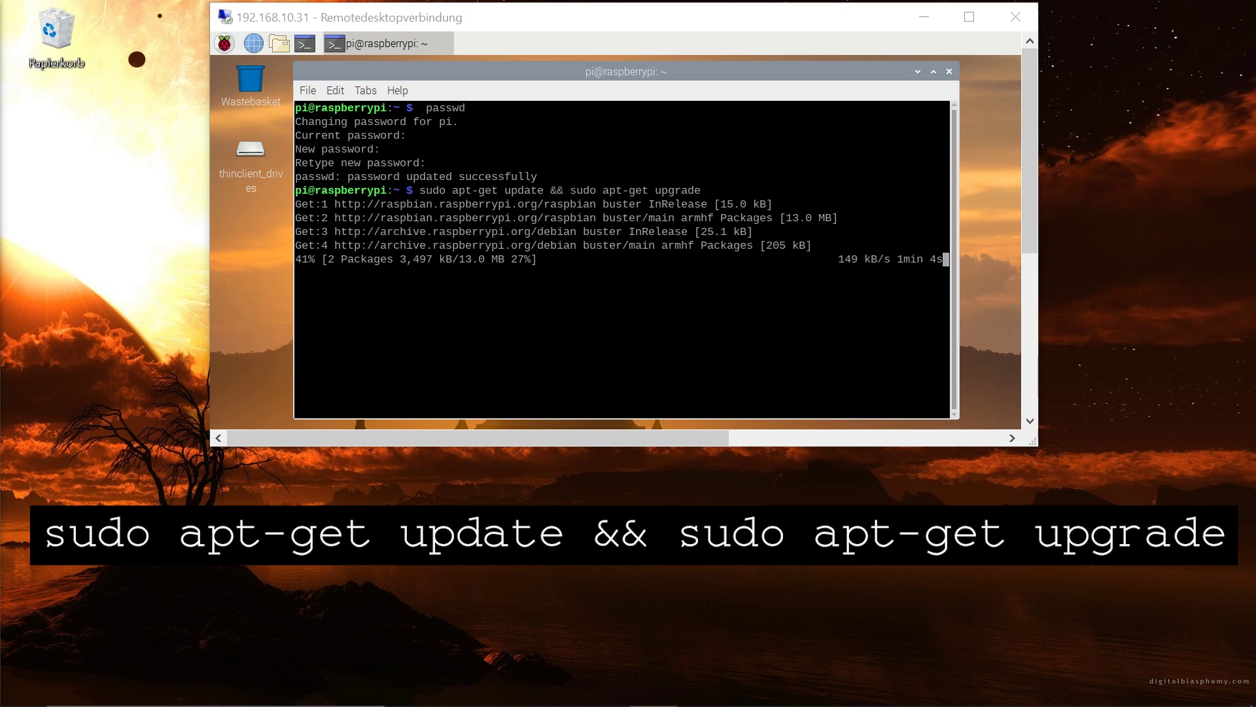
type("y")
key("Return")
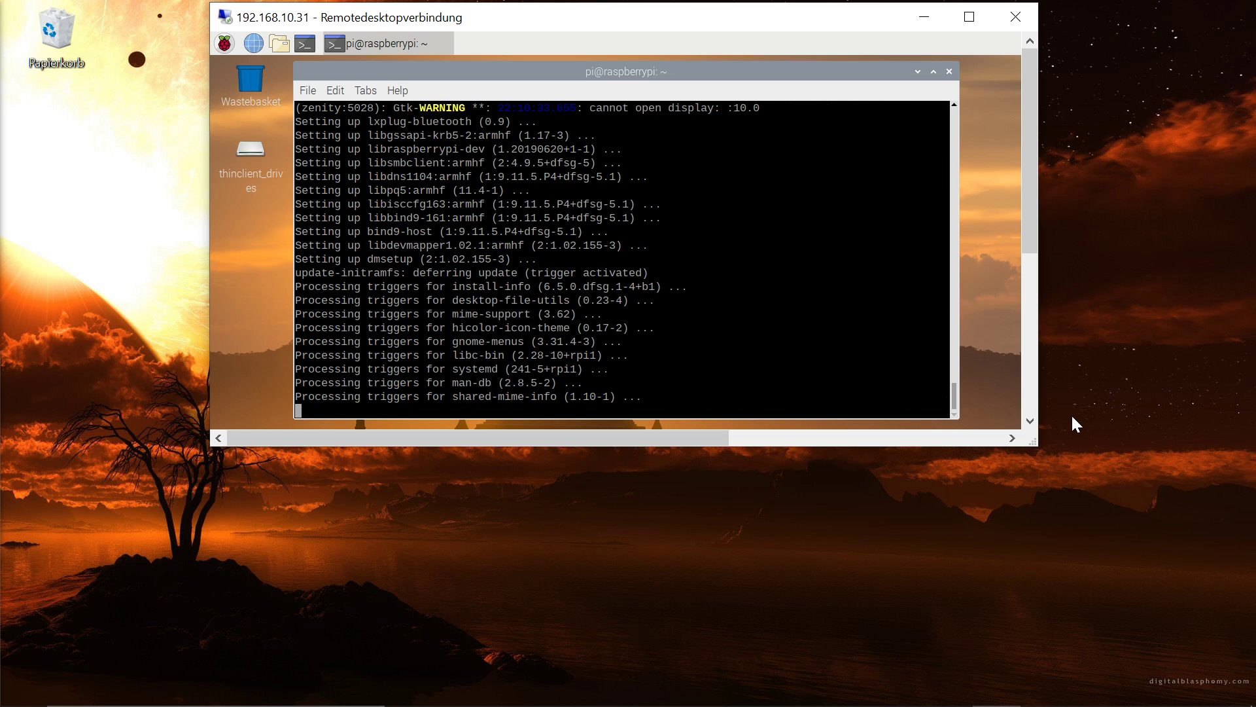
type("sudo reboot")
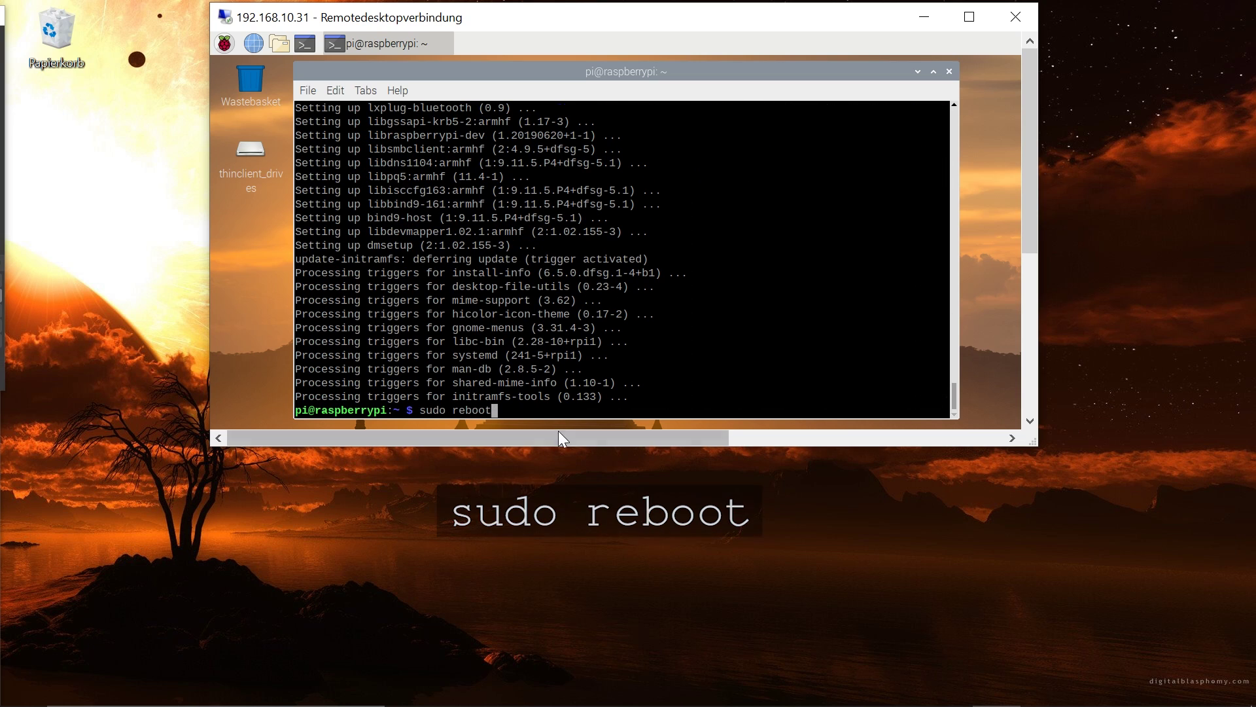
key("Return")
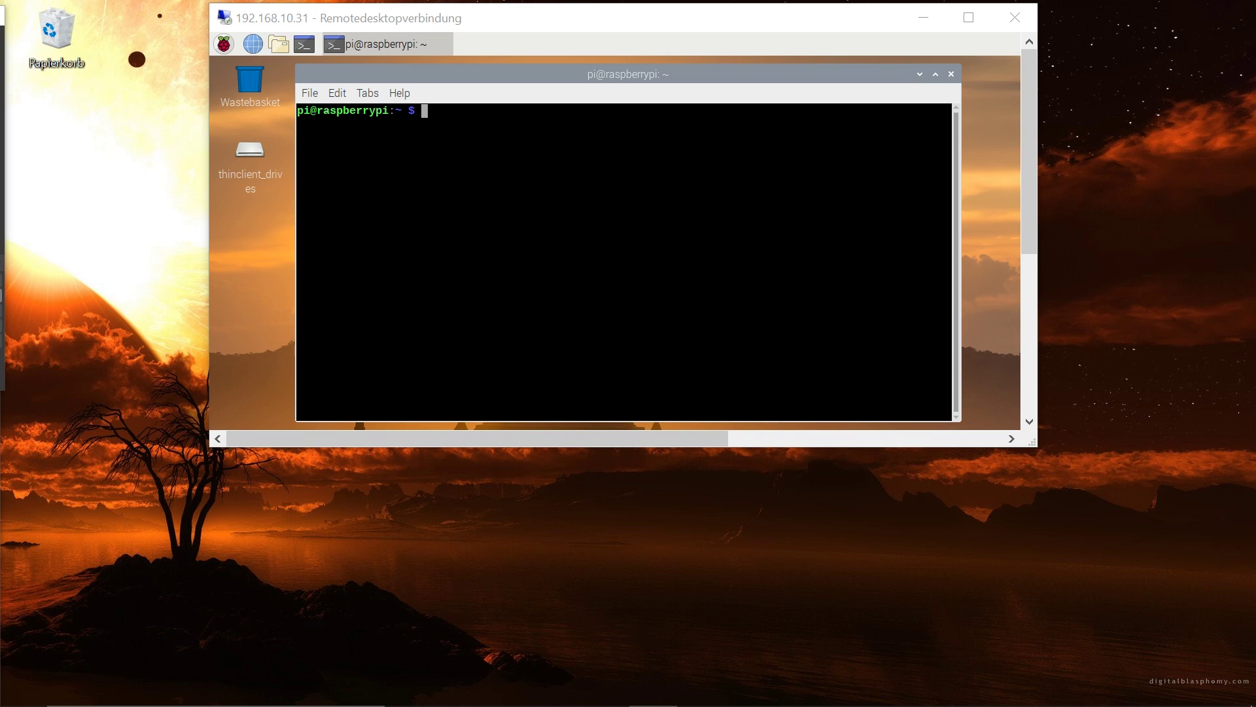
Purge node and nodejs with 'sudo apt-get --purge remove node' and '... remove nodejs'
type("sudo apt-get --purge remove node")
key("Return")
type("sudo apt-get --purge remove nodejs")
key("Return")
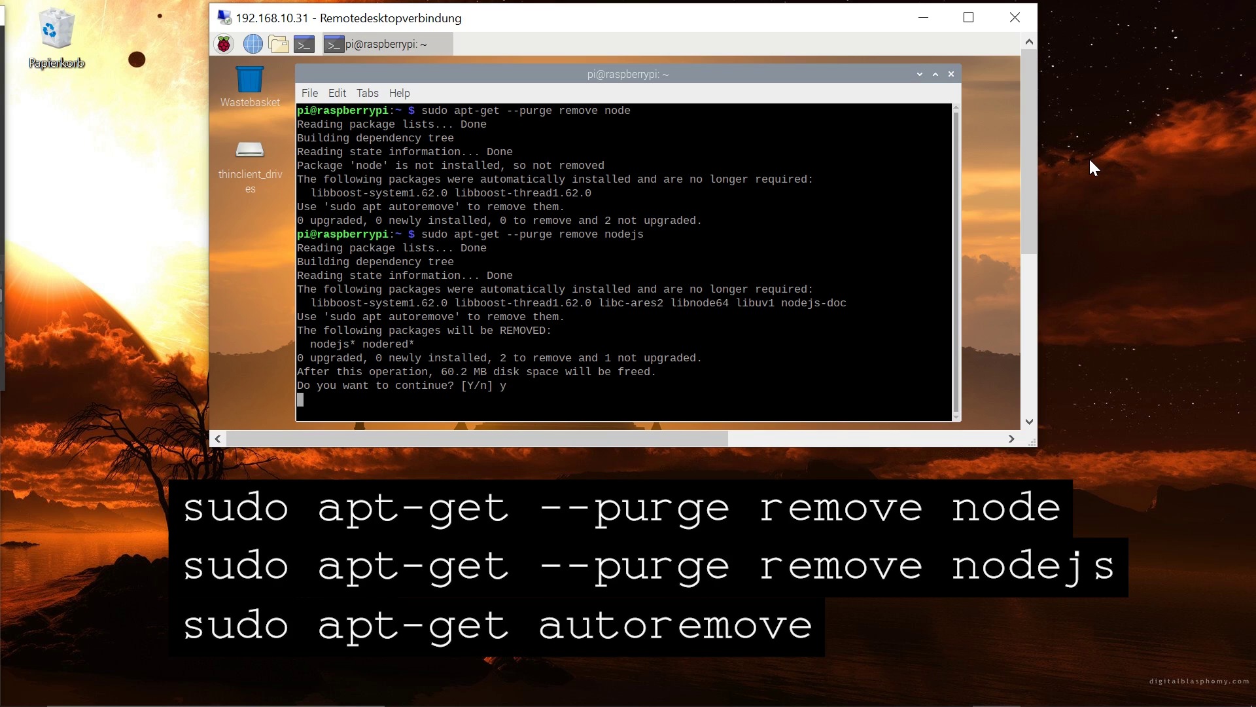
left_click(1068, 331)
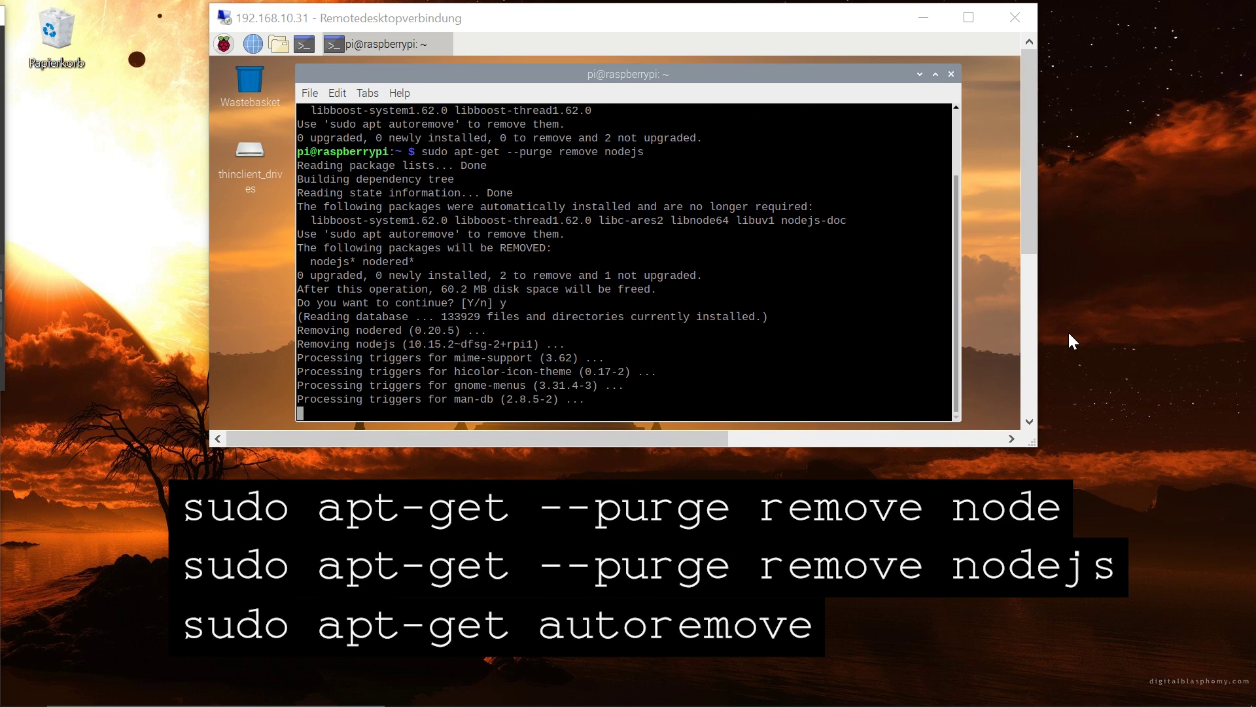
key("alt+Tab")
Run 'sudo apt-get autoremove', confirming with y, then enter 'sudo reboot'
type("sudo apt-get autoremove")
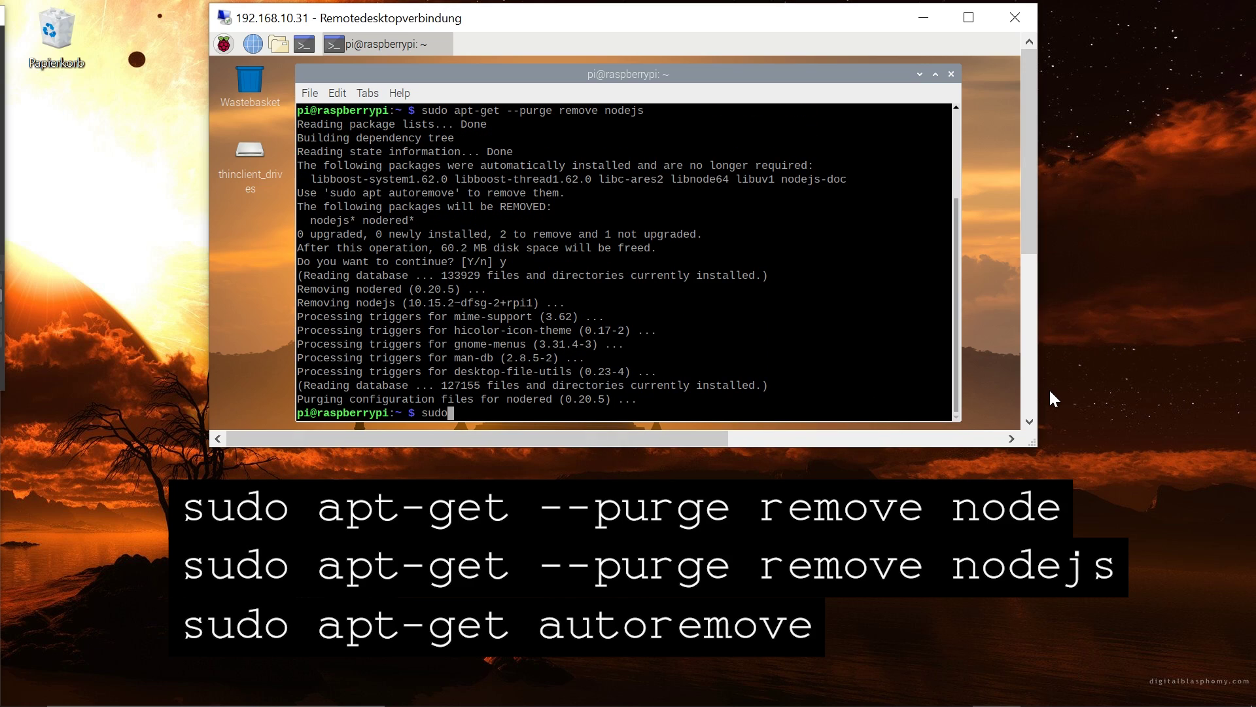
key("Return")
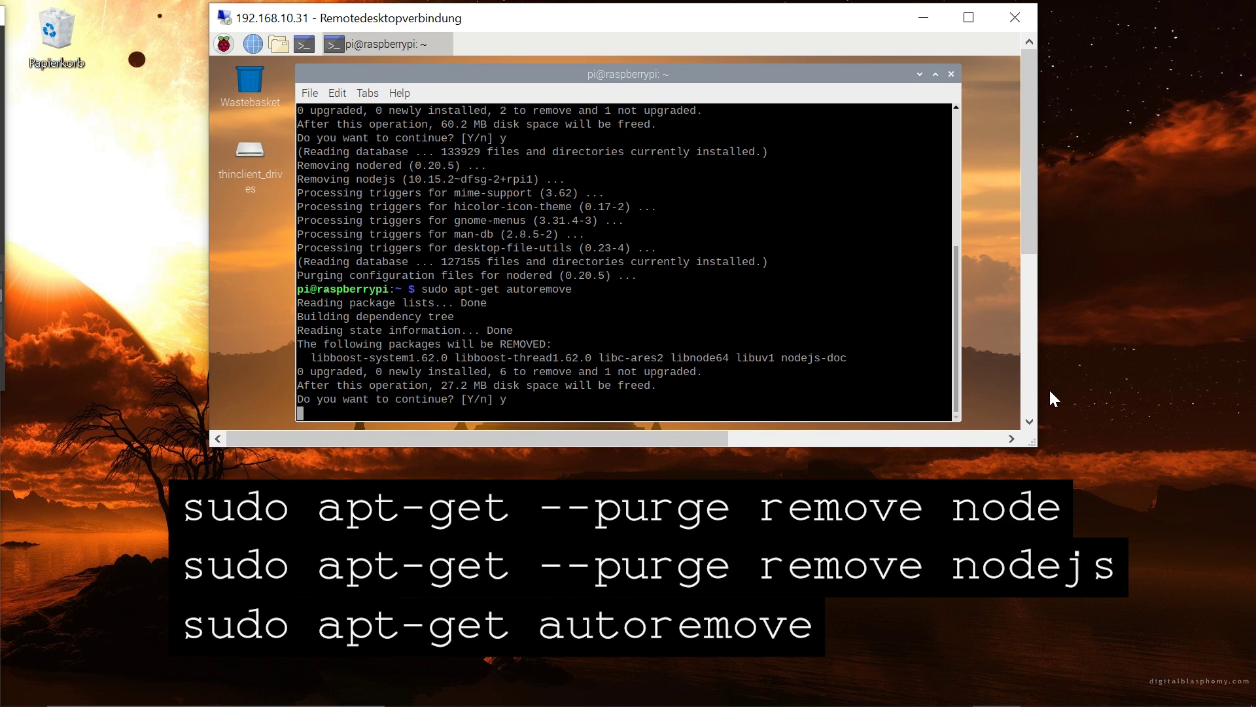
type("y")
key("Return")
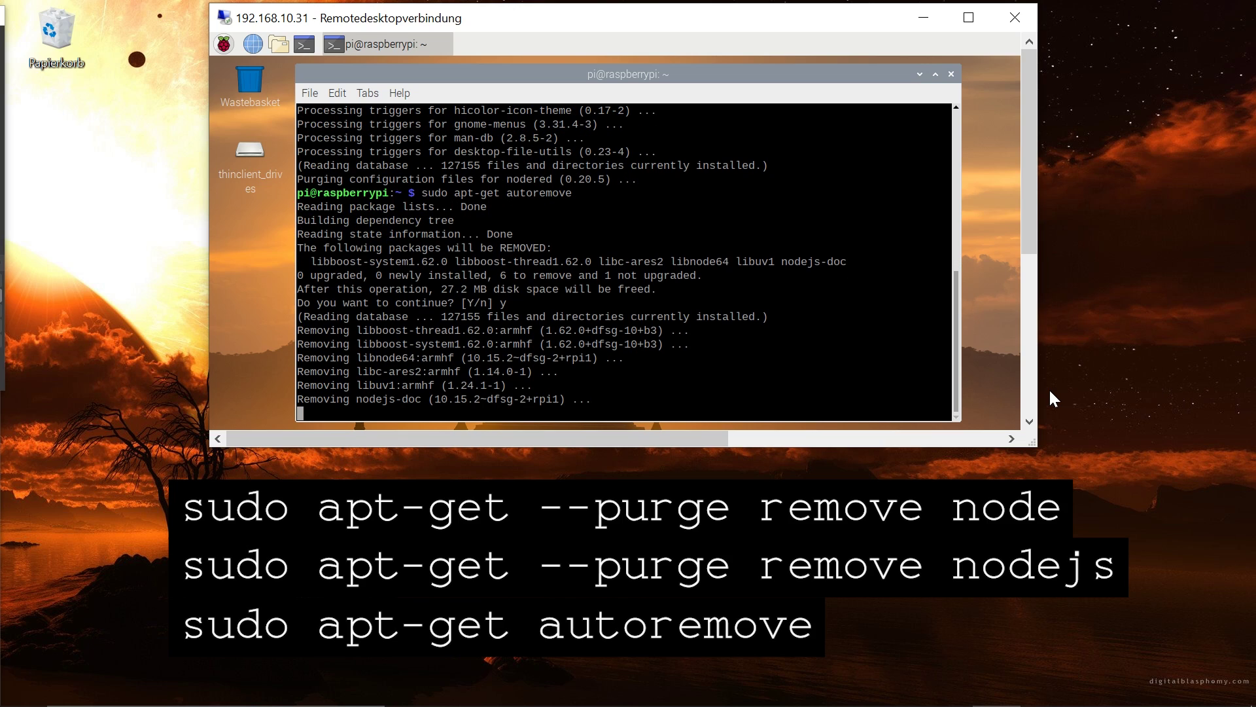
type("sudo")
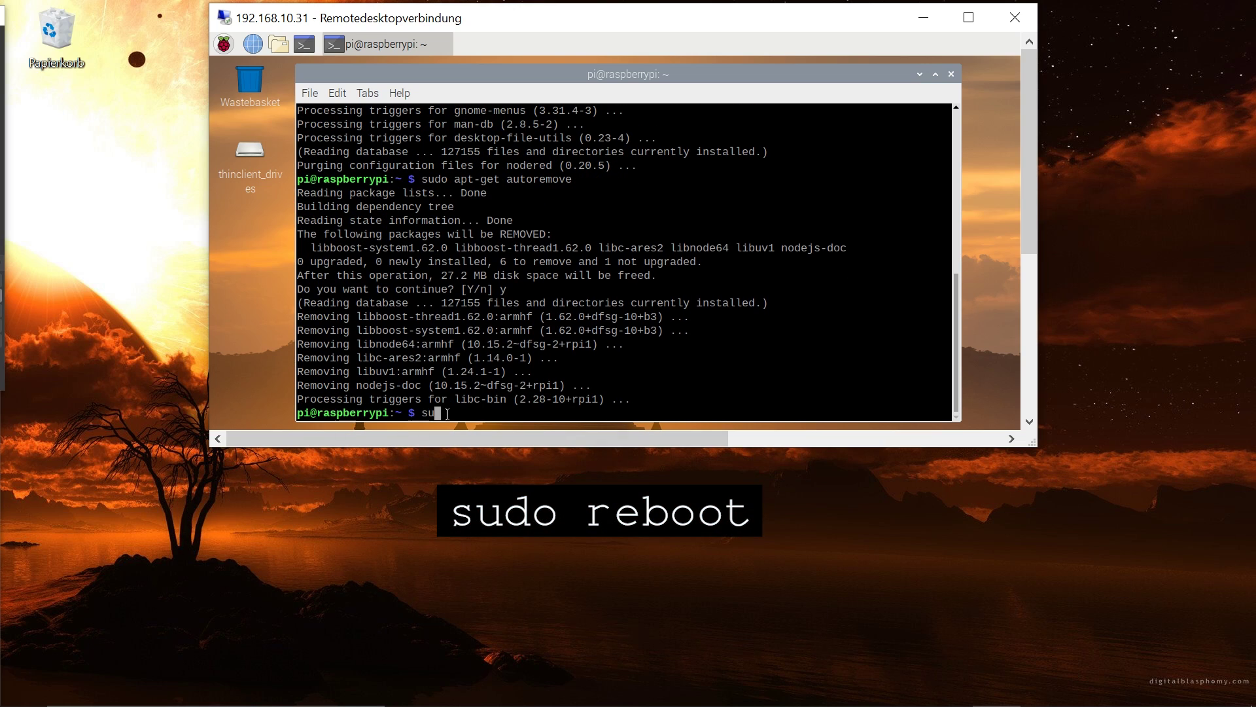
type(" reboot")
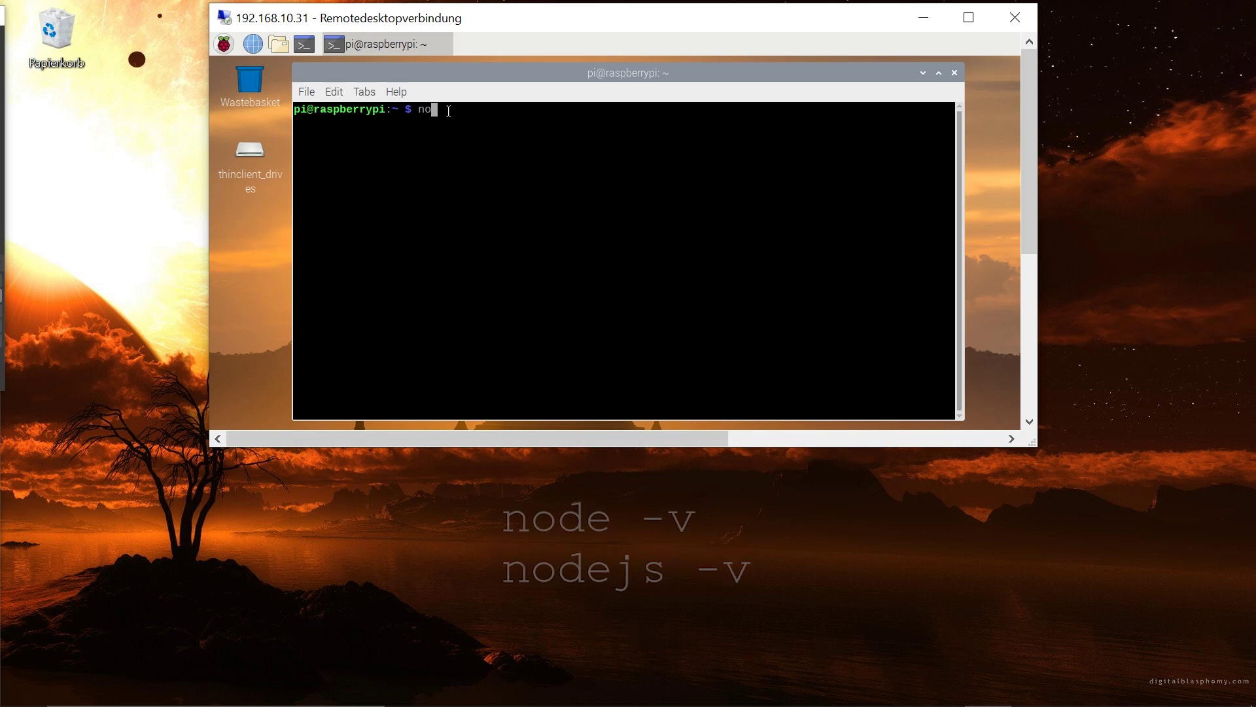
Check whether node and nodejs are installed by querying their versions
type("de -v")
key("Return")
type("no")
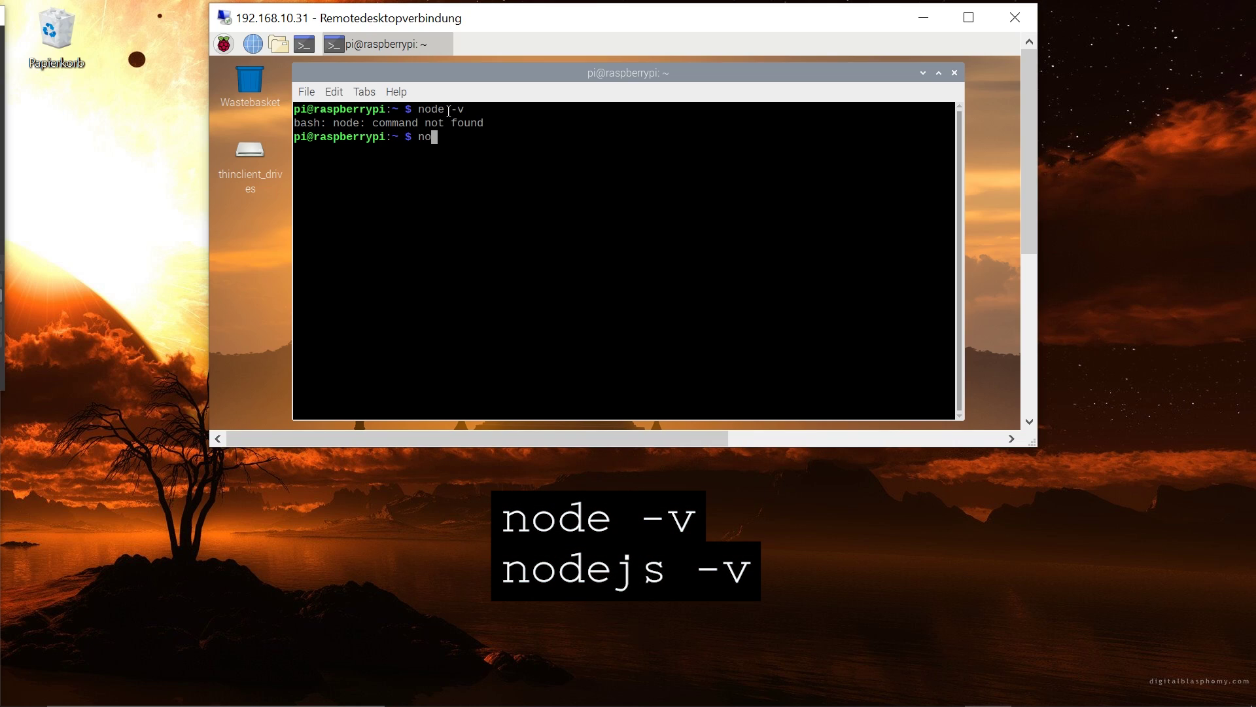
type("dejs--v")
key("Return")
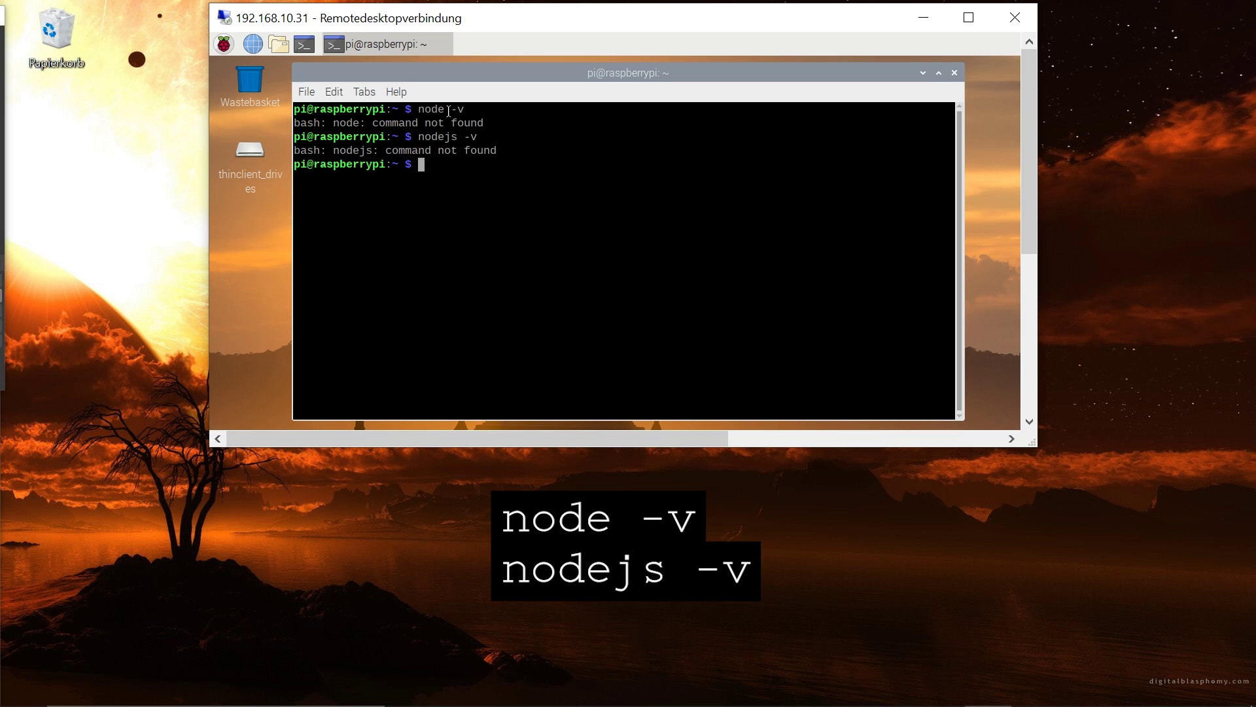
Run the NodeSource setup_10.x script, install nodejs with 'sudo apt-get install -y nodejs', and reboot
type("curl -sL")
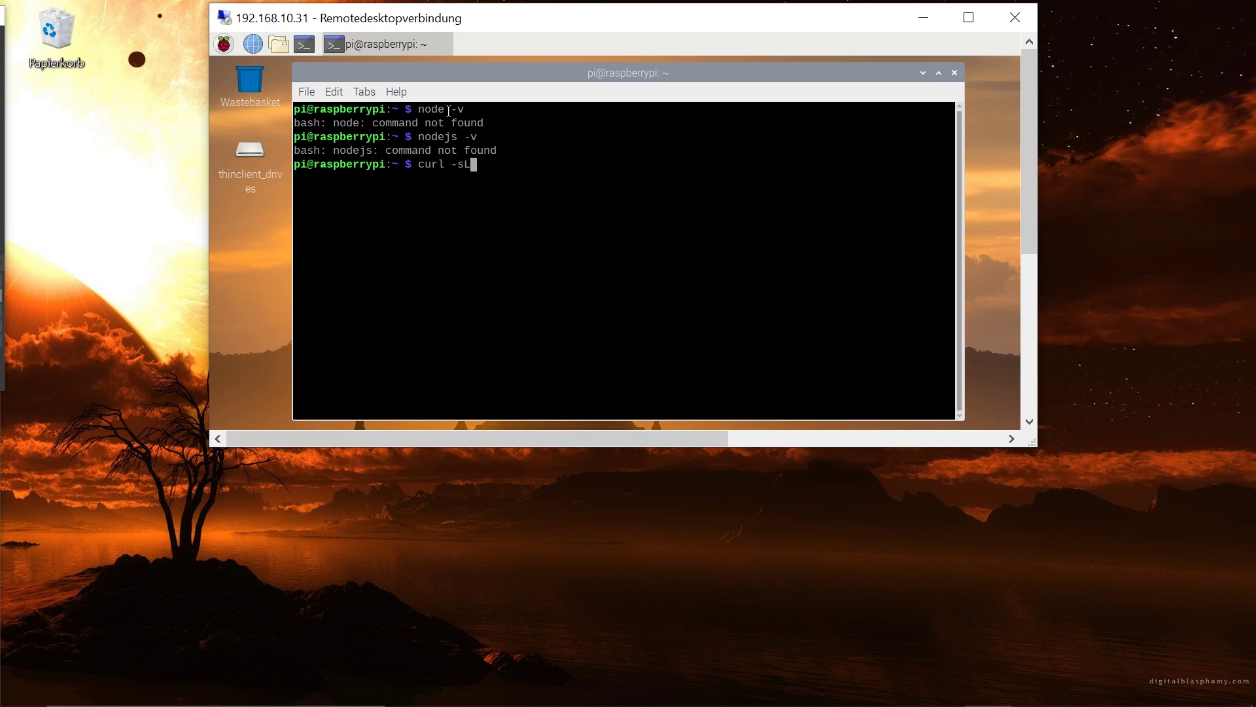
type(" https://deb.nodesource.com/setup")
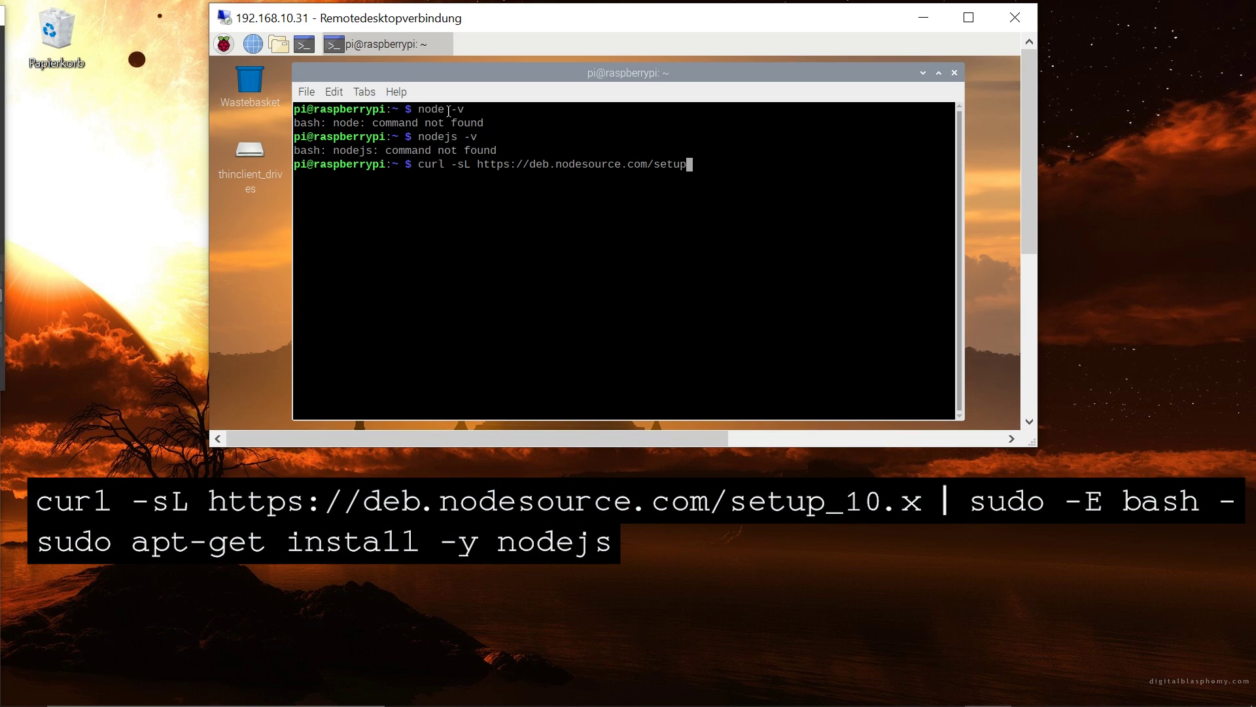
type("_10.x | sudo -E bash -")
key("Return")
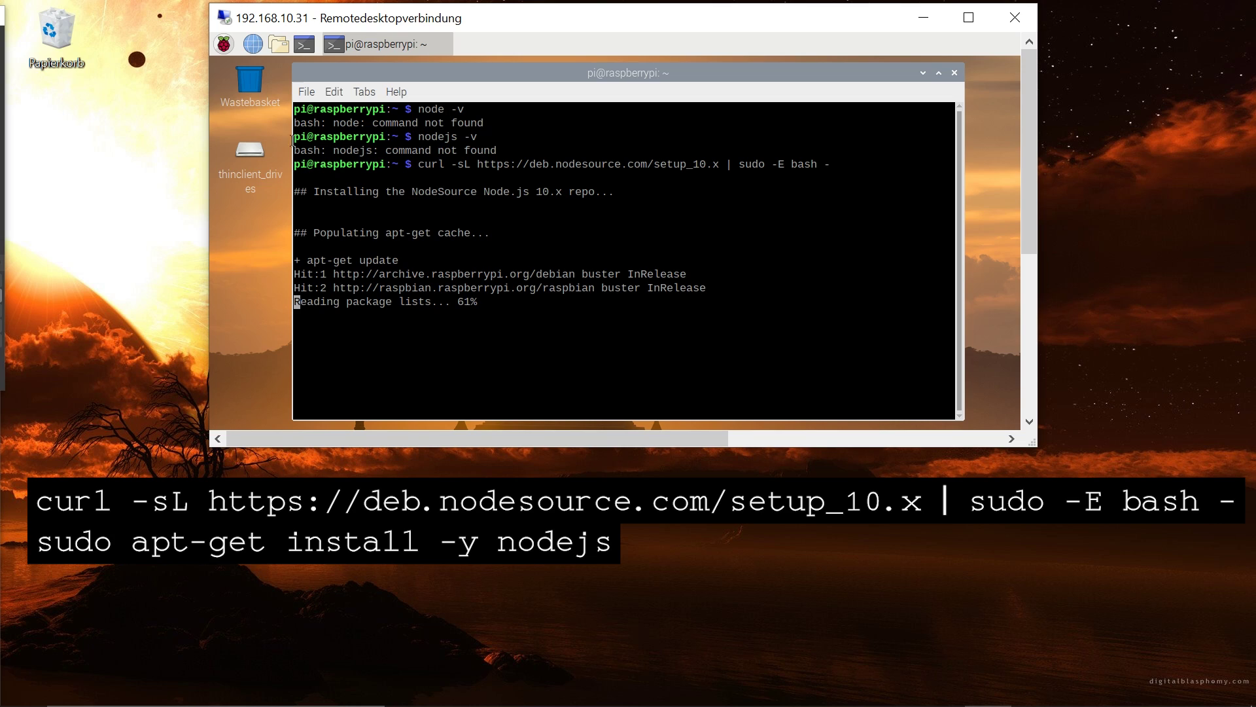
left_click(1091, 401)
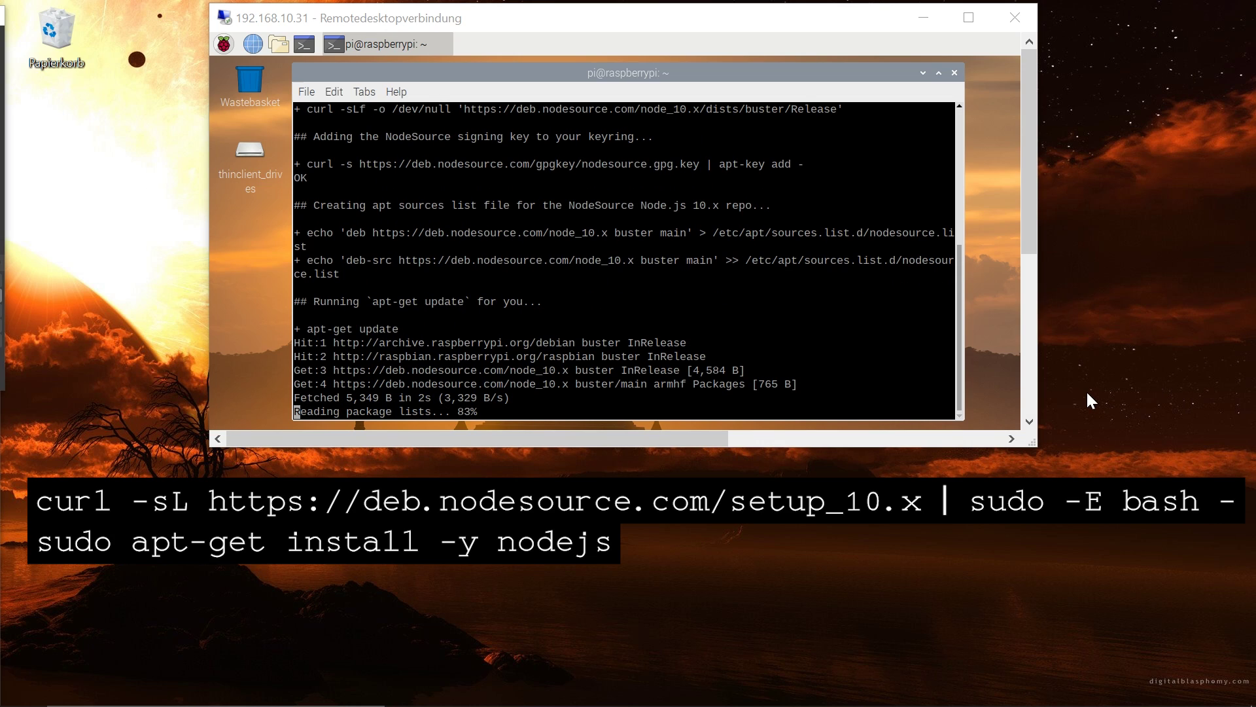
key("alt+Tab")
type("sudo apt-get install -y nodejs")
key("Return")
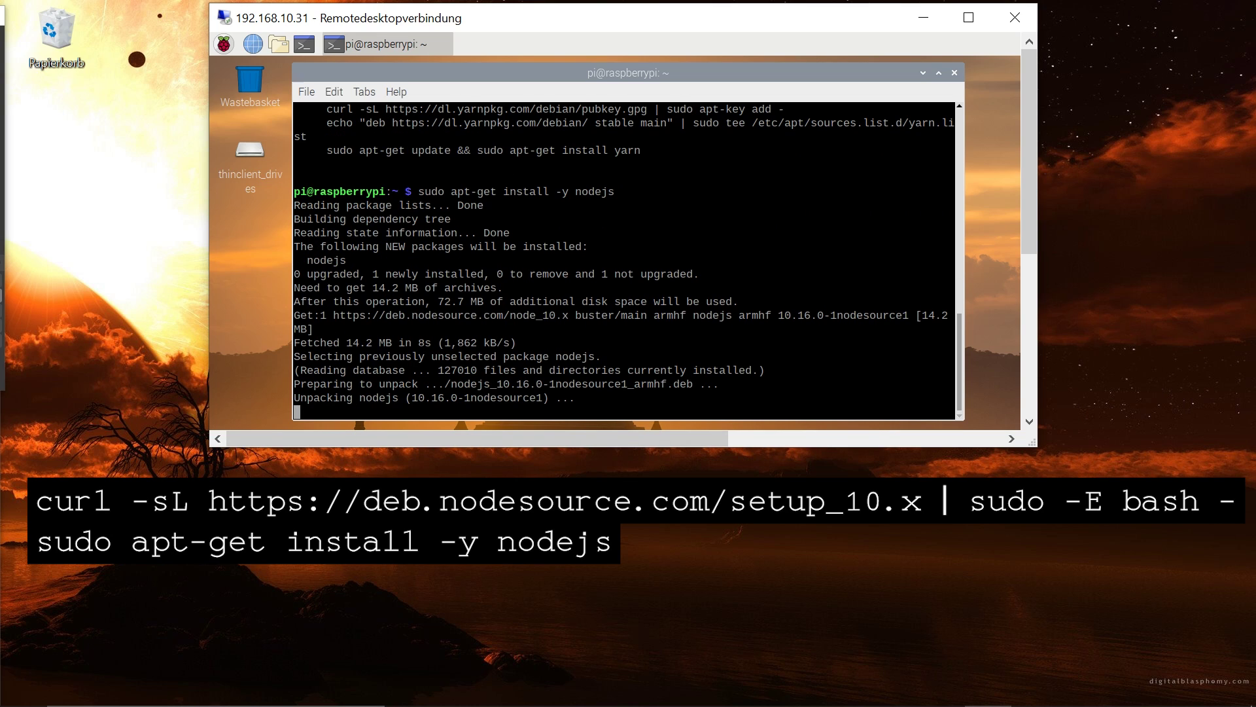
type("sudo reboot")
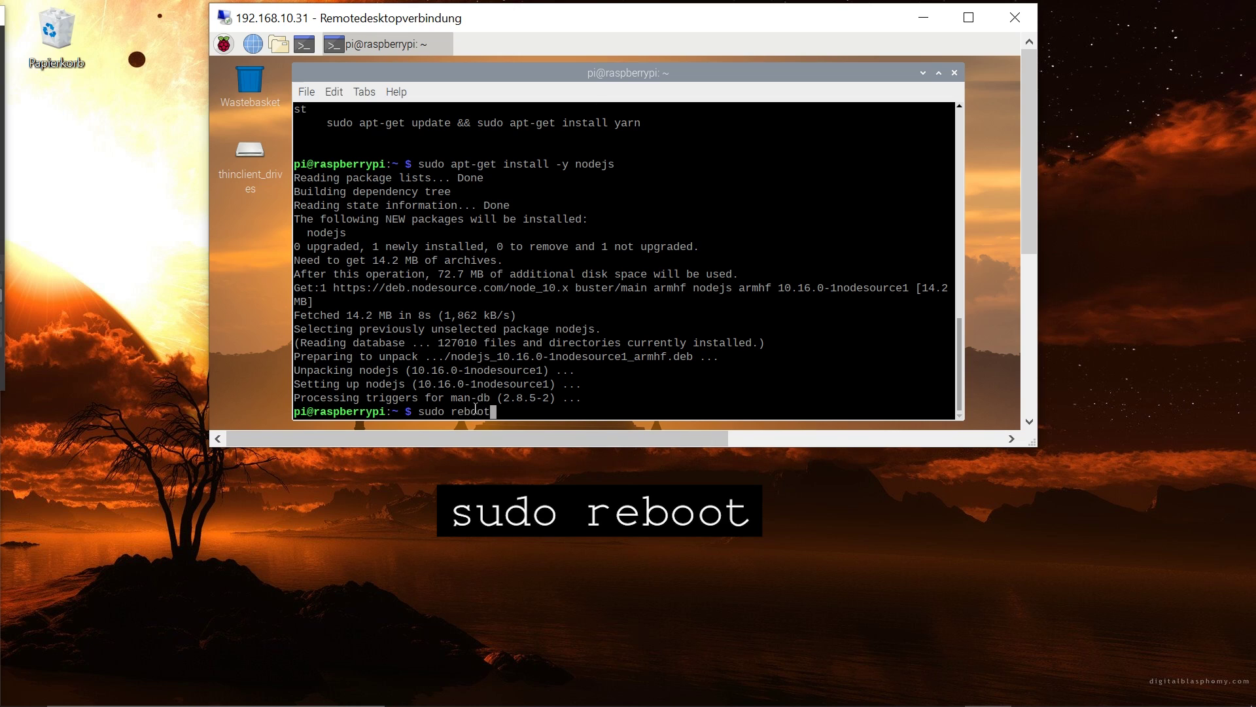
key("Return")
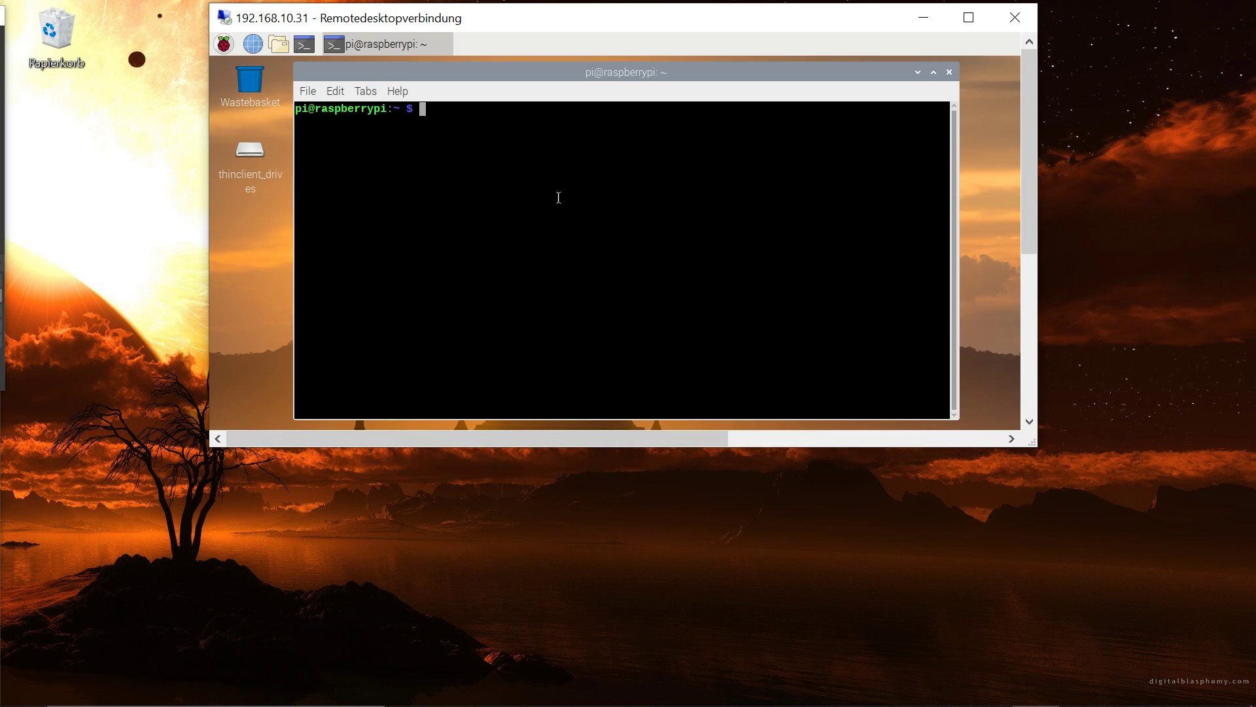
Verify node and nodejs report v10.16.0 and npm reports 6.9.0
type("node -v")
key("Return")
type("node")
key("BackSpace")
type("js -v")
key("Return")
type("npo -v")
key("Return")
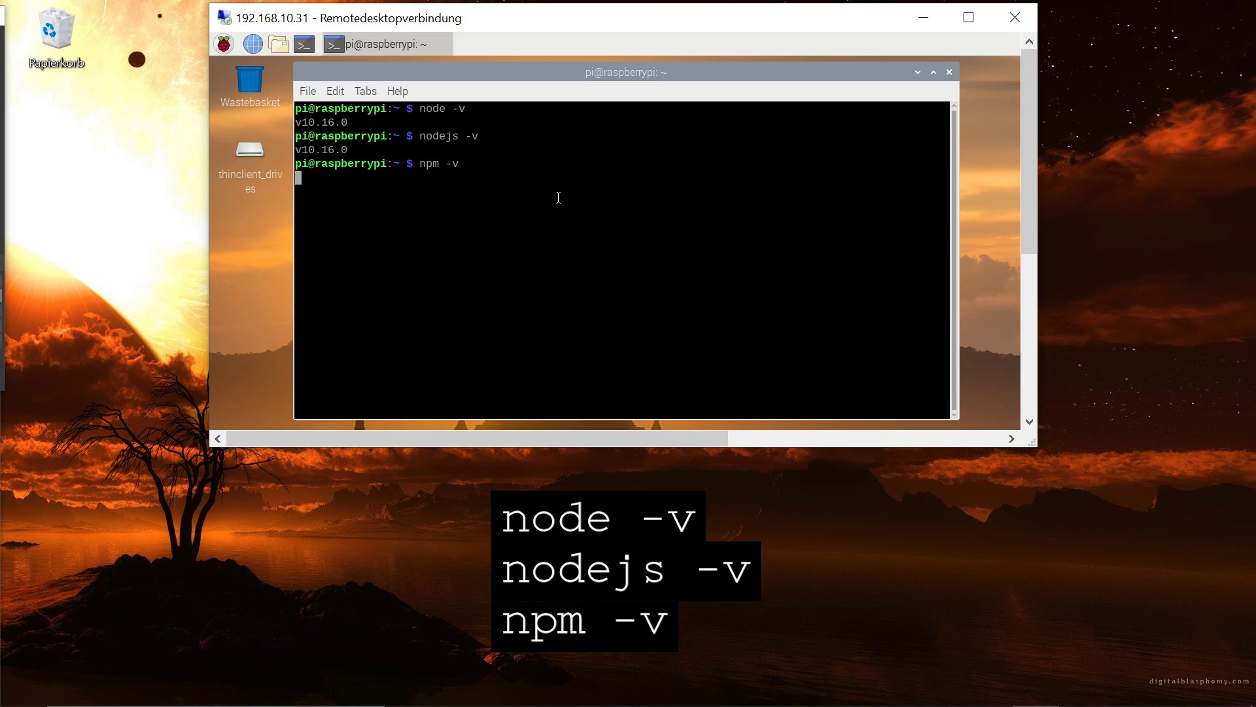
triple_click(333, 177)
left_click(323, 183)
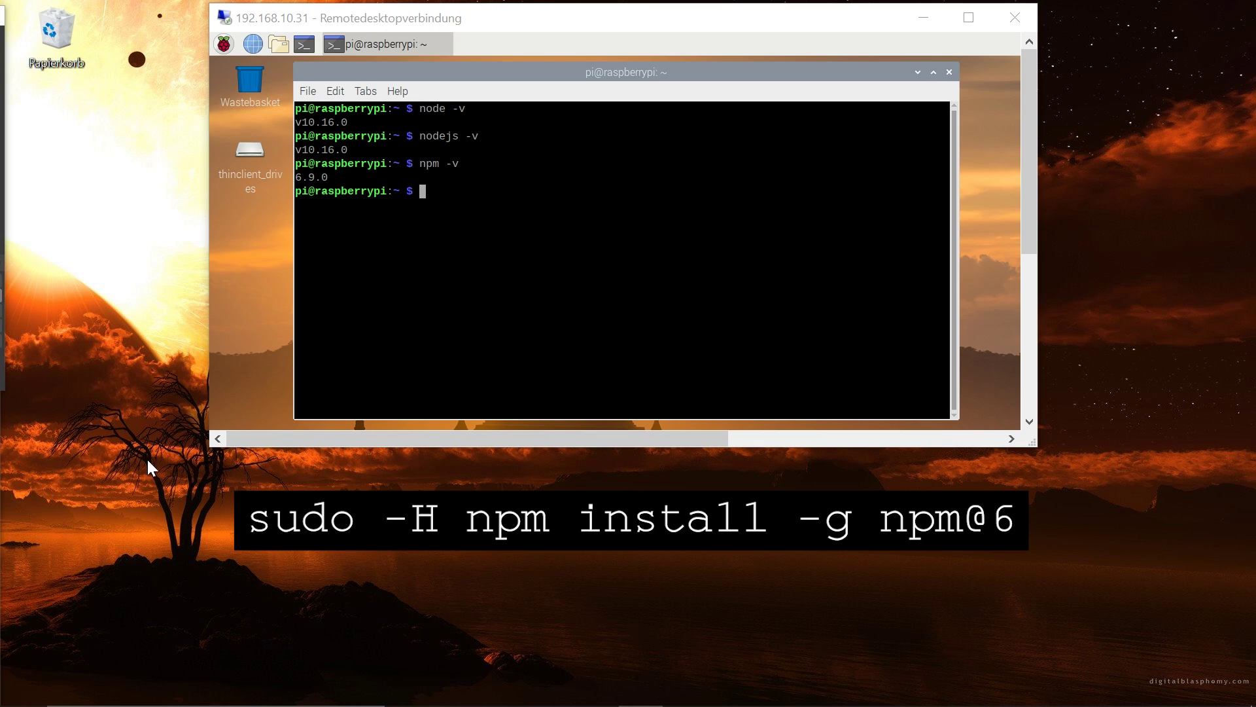
left_click(448, 193)
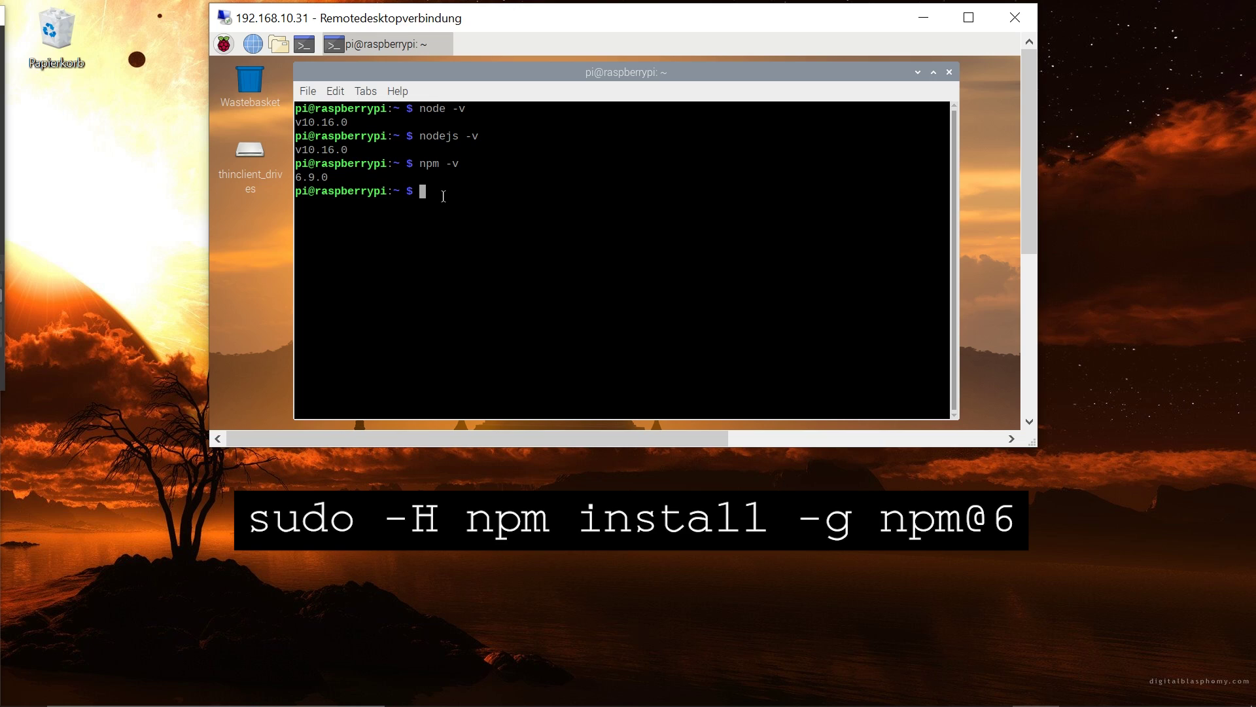
Run the iobroker.net install.sh script piped to bash, then reboot the Pi with 'sudo reboot'
type("curl")
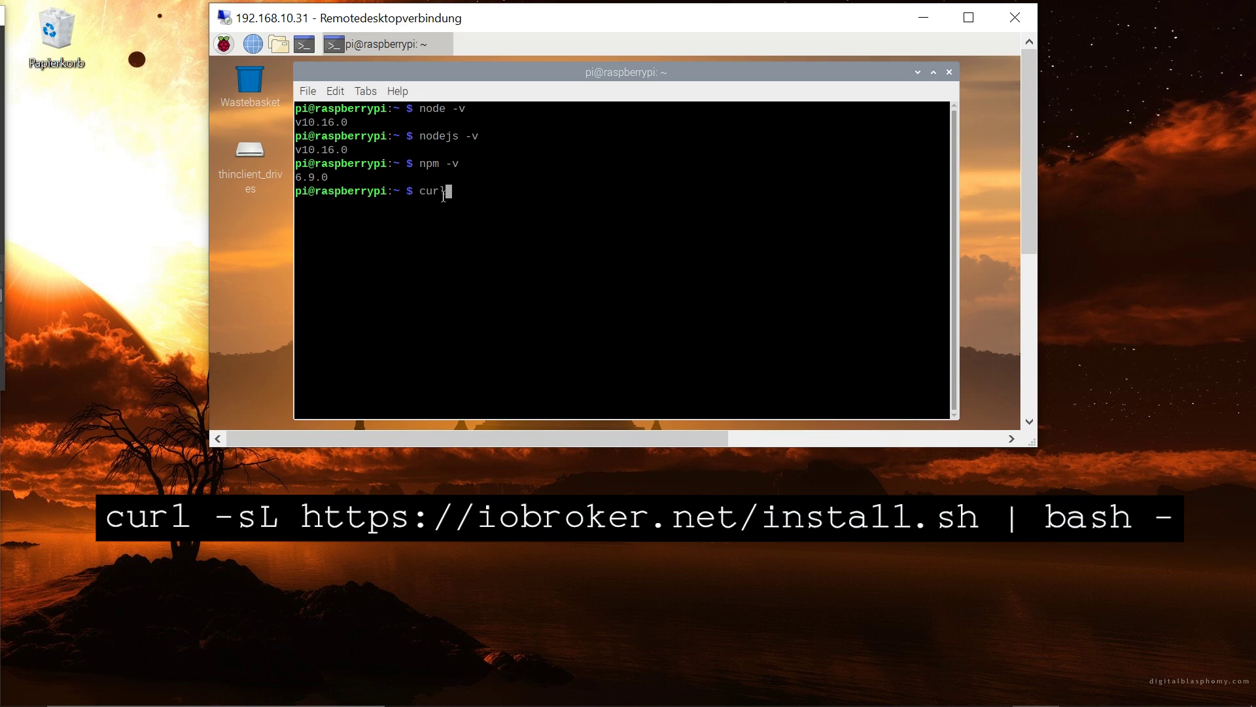
type(" -sL https://iobroker.net/install.")
type("sh »")
type("bash -")
key("Return")
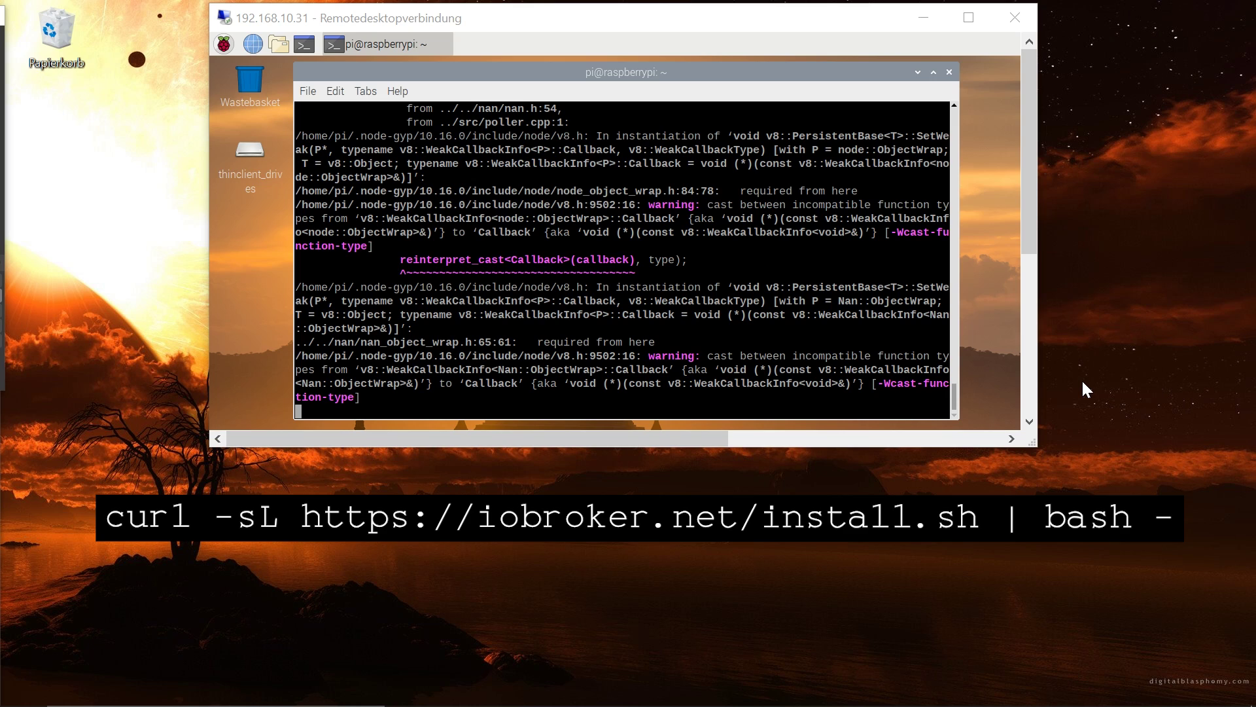
type("sudosudo")
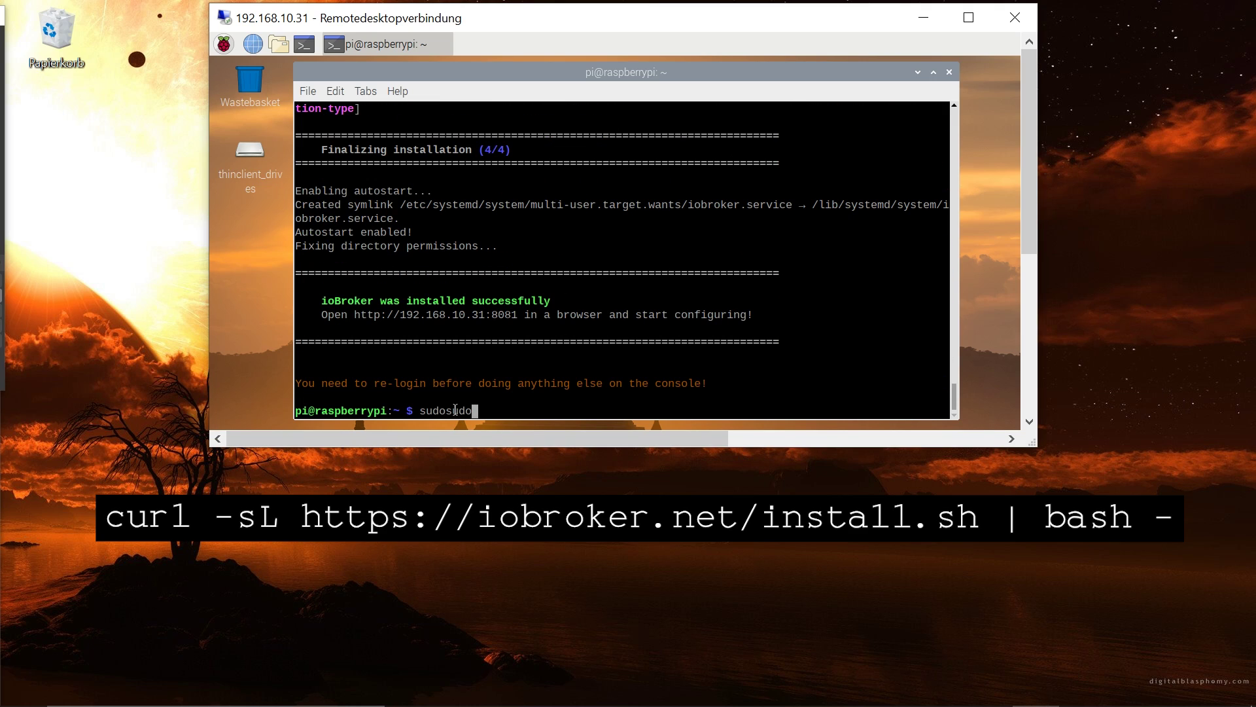
key("BackSpace")
key("BackSpace")
key("BackSpace")
key("BackSpace")
type("reboot")
key("Return")
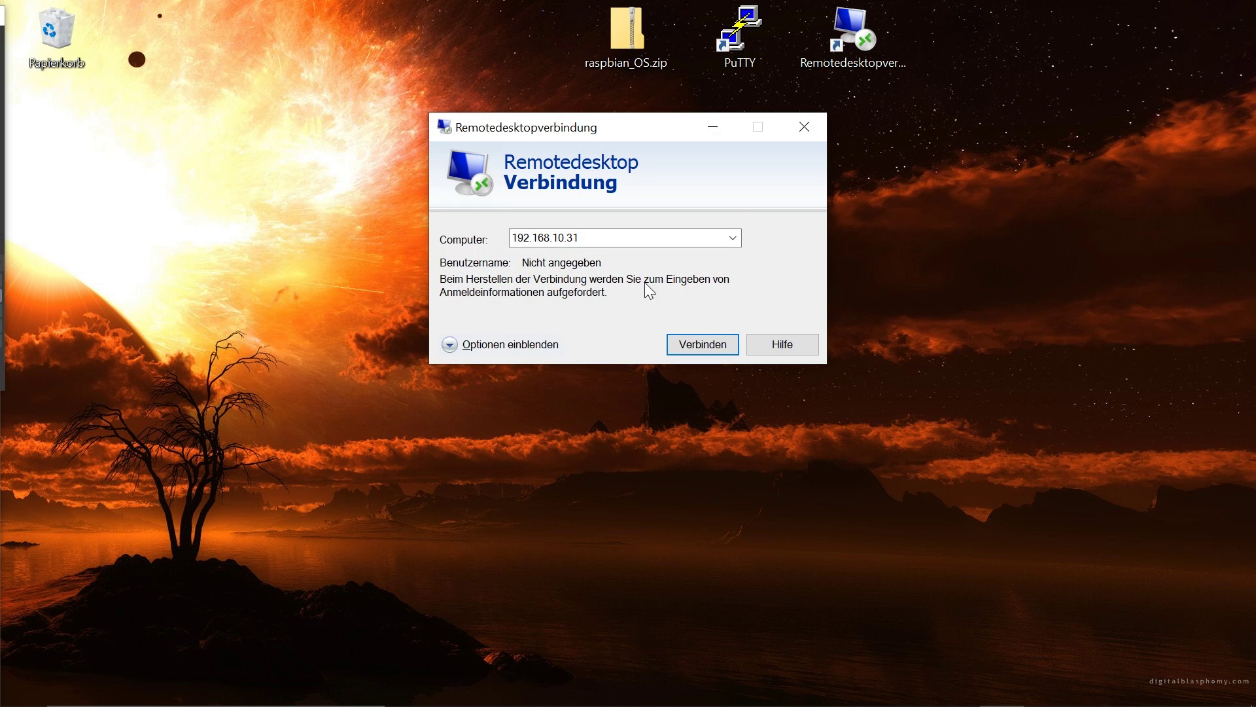
Load 192.168.10.31:8081 in Firefox and accept the licence with anonymous statistics enabled
left_click(808, 132)
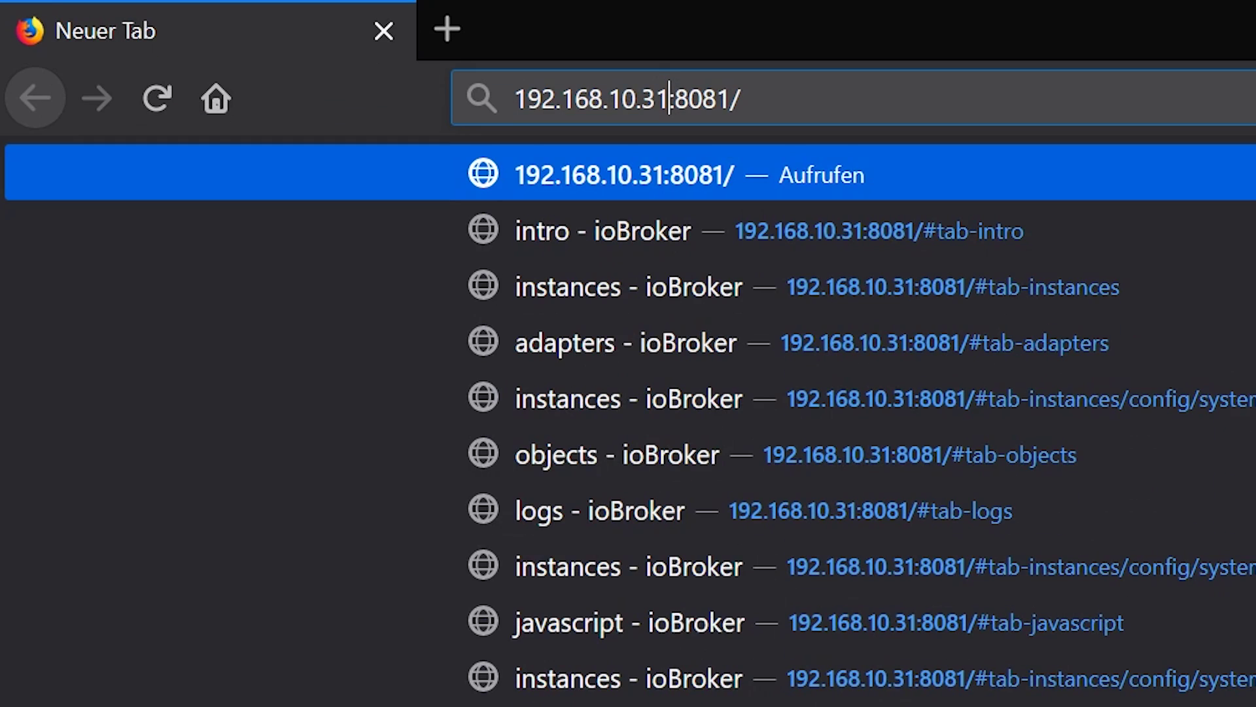
key("Return")
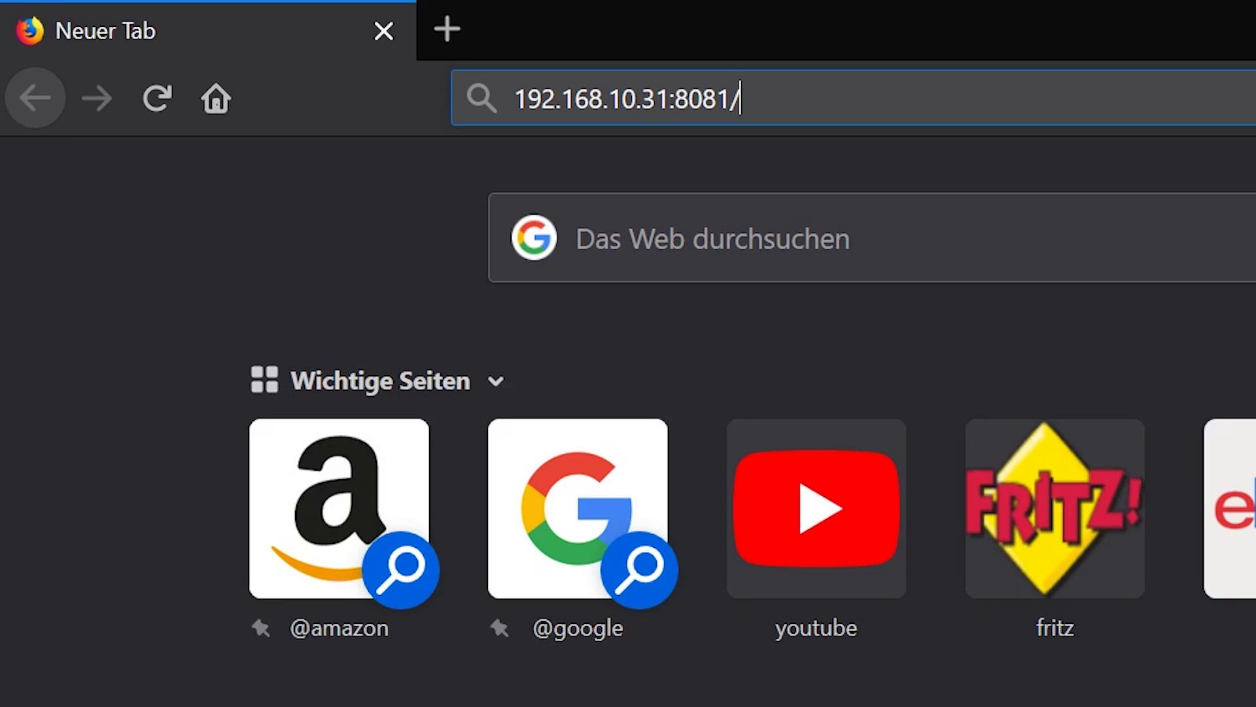
key("Return")
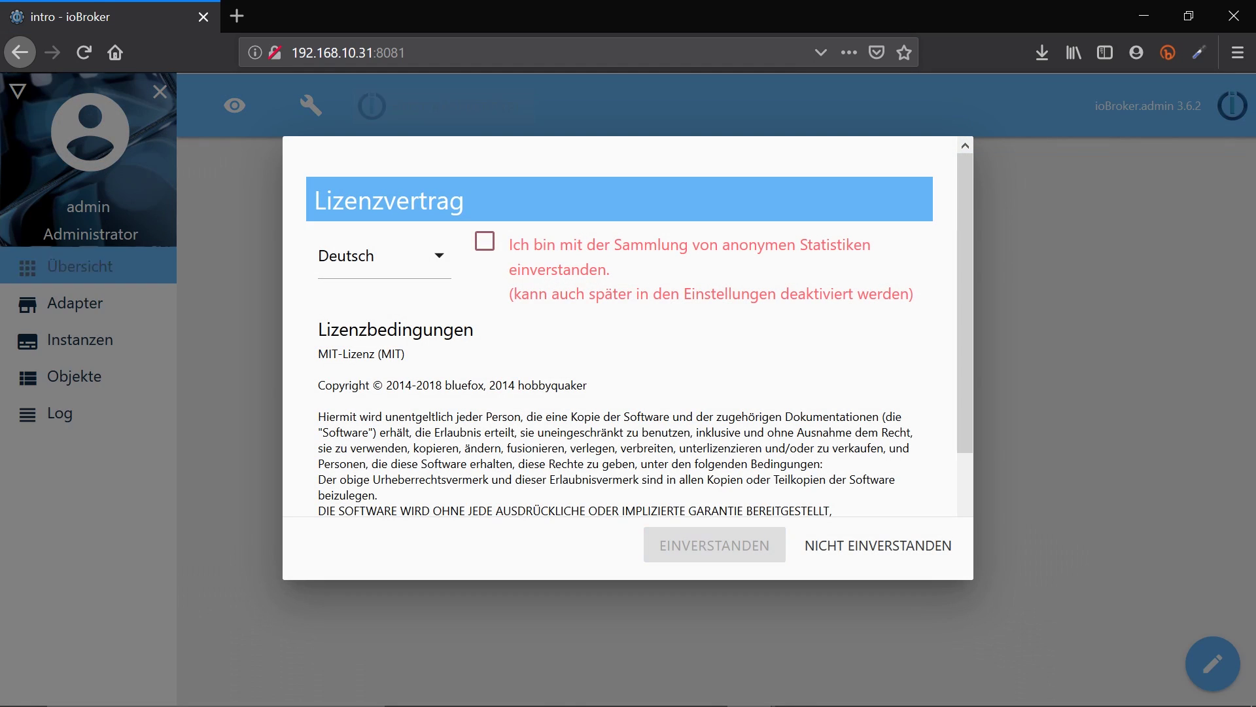
left_click(485, 243)
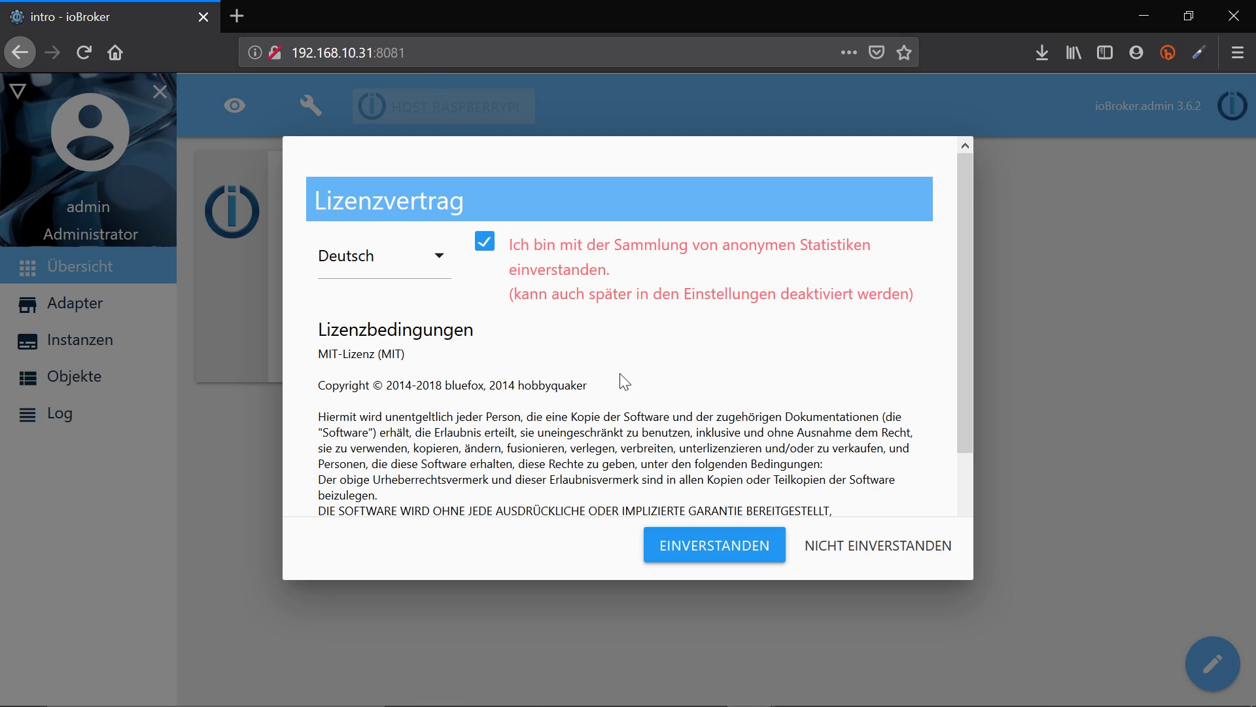
key("Return")
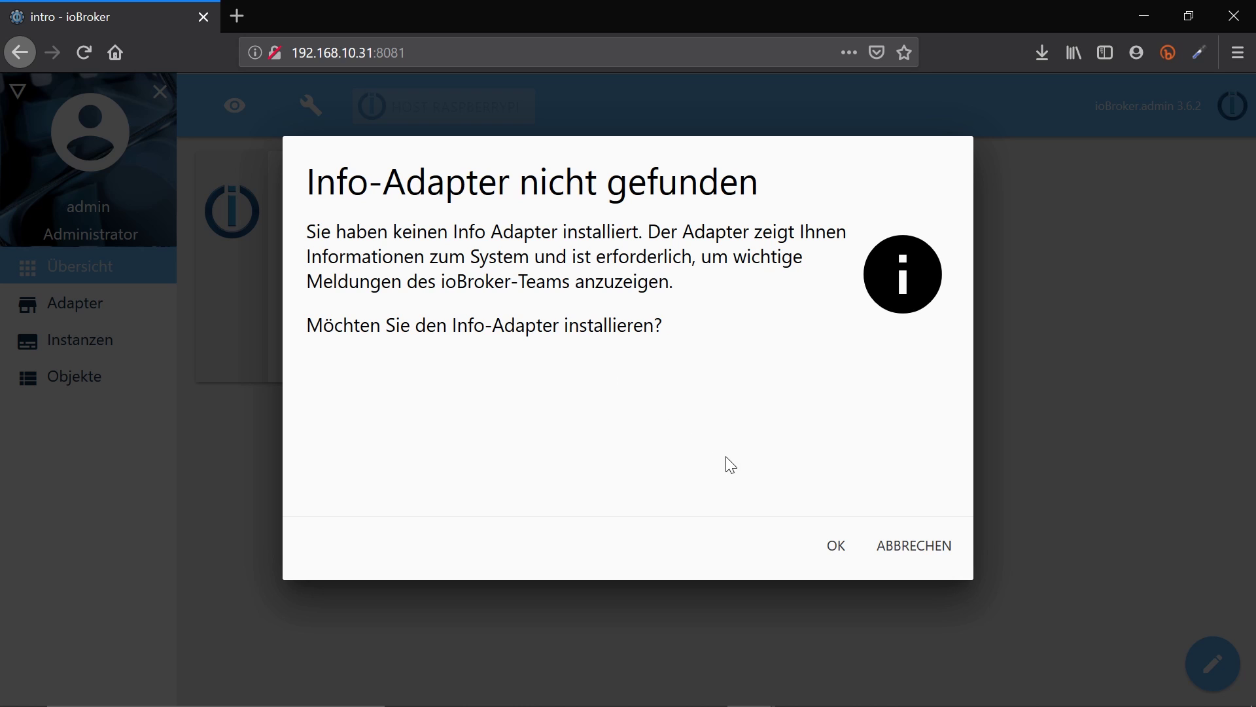
Install the Info adapter and save system settings with Komma decimal separator and country Deutschland
left_click(835, 547)
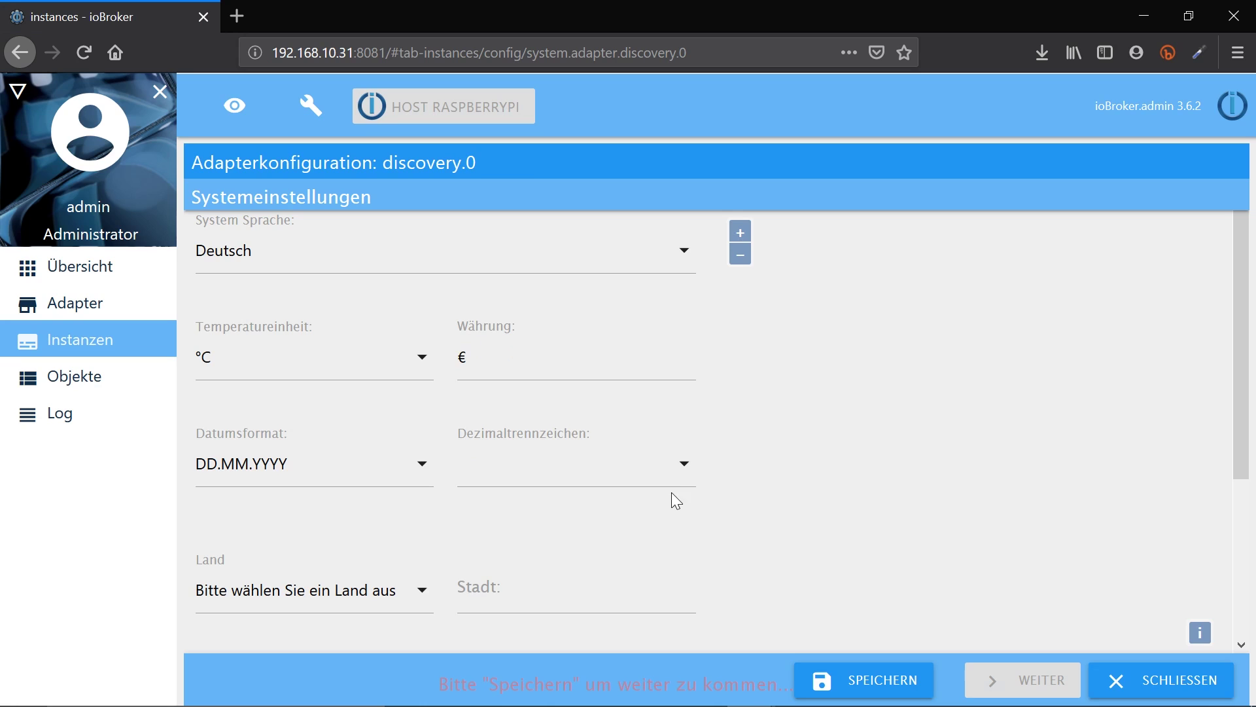
left_click(688, 469)
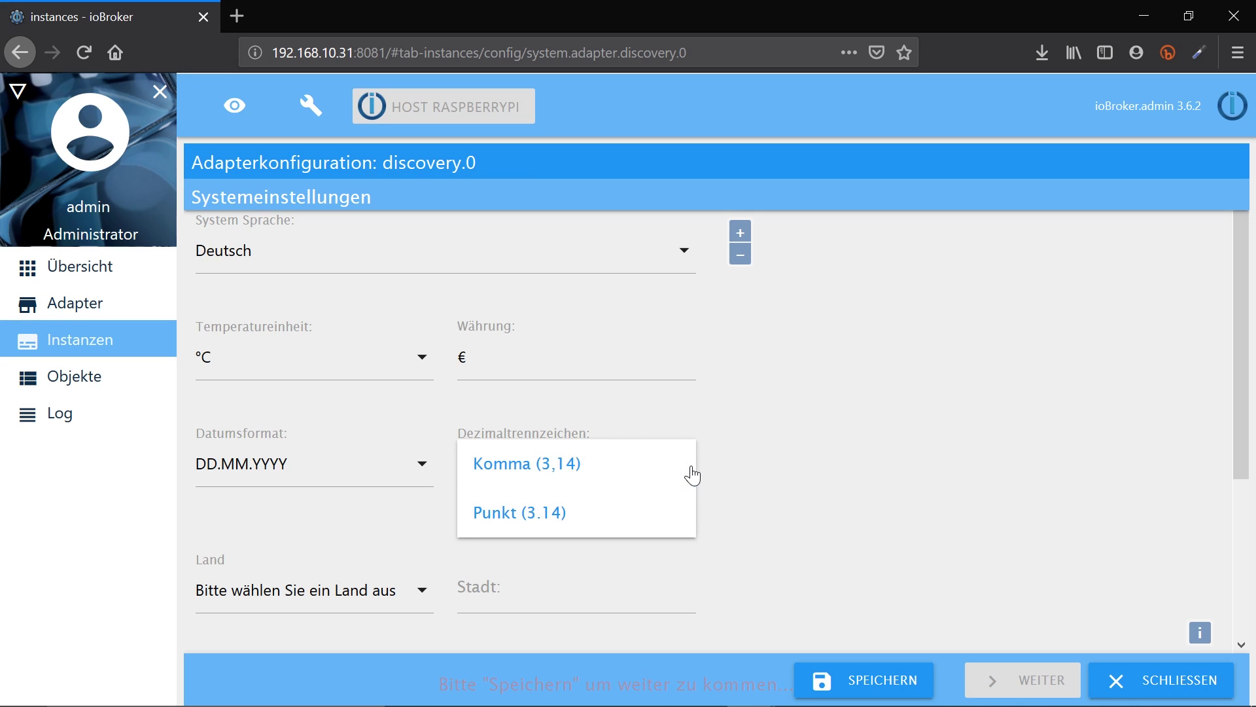
left_click(539, 479)
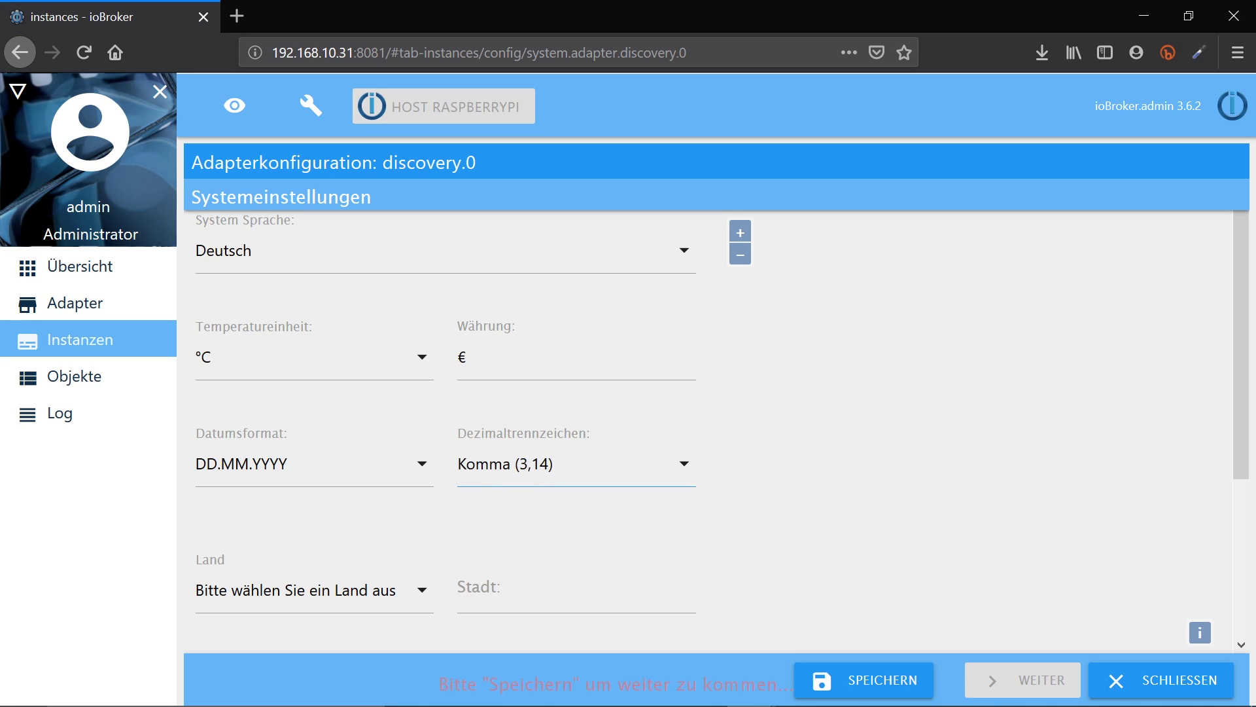
left_click(335, 581)
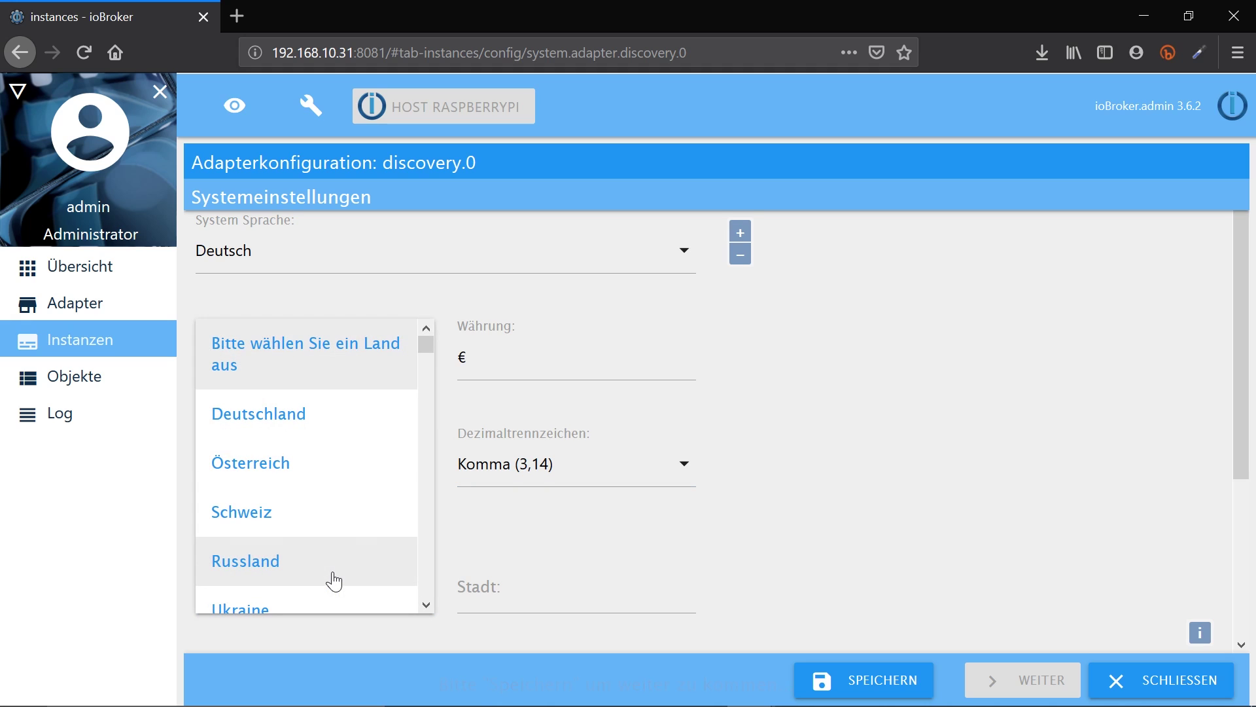
left_click(294, 416)
left_click(865, 678)
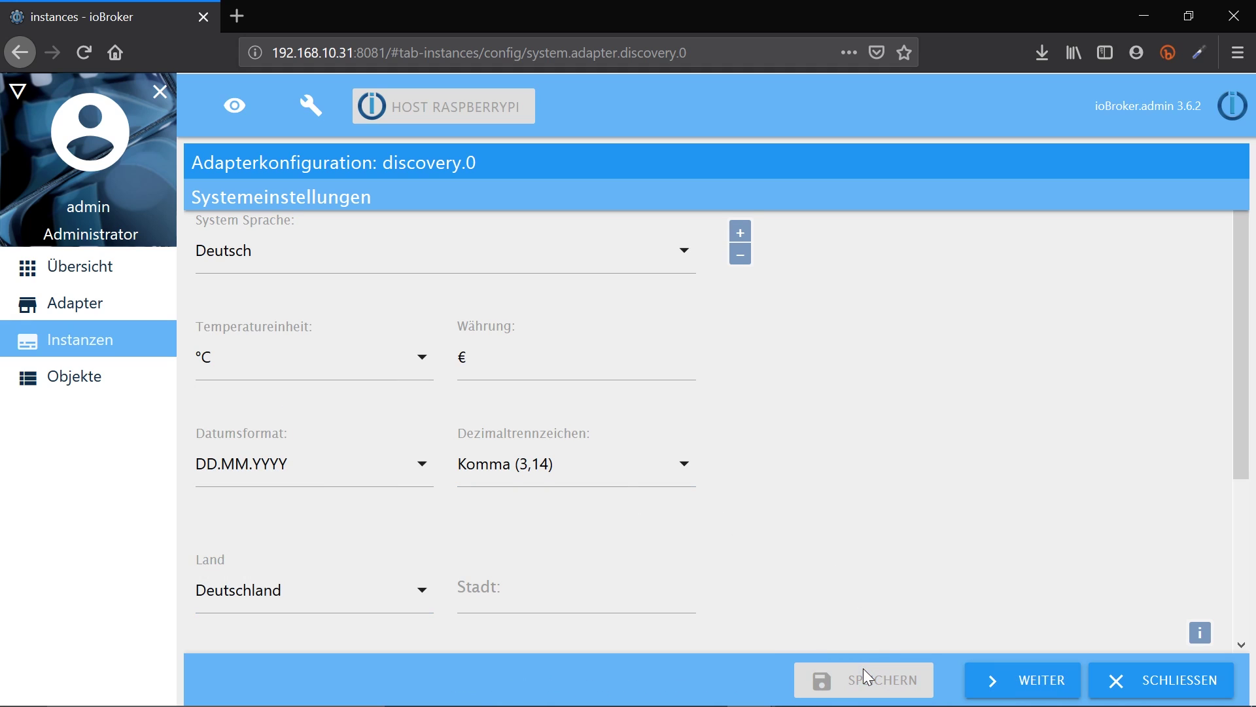
Search the network for devices with hf-lpb100, mDNS and UPnP methods enabled
left_click(1018, 681)
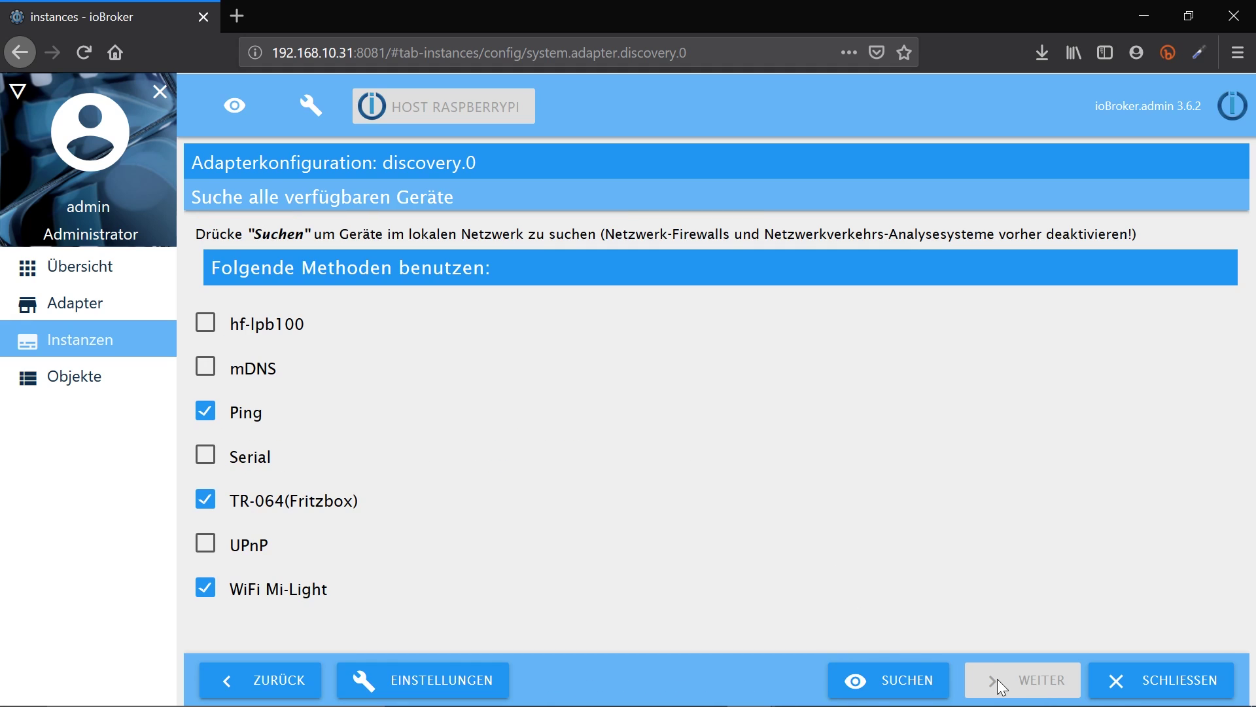
left_click(220, 331)
left_click(205, 366)
left_click(205, 548)
left_click(882, 678)
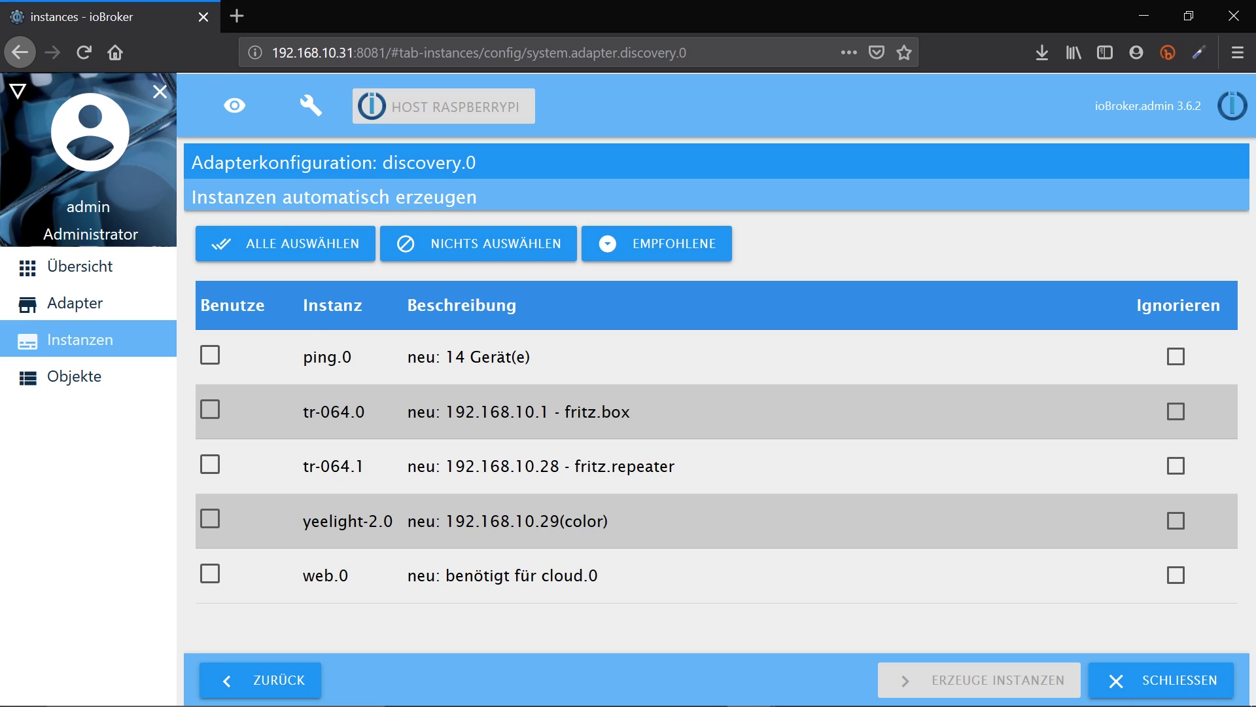
Create the ping.0, tr-064.0 and yeelight-2.0 instances and dismiss the fritz.box login request
left_click(210, 356)
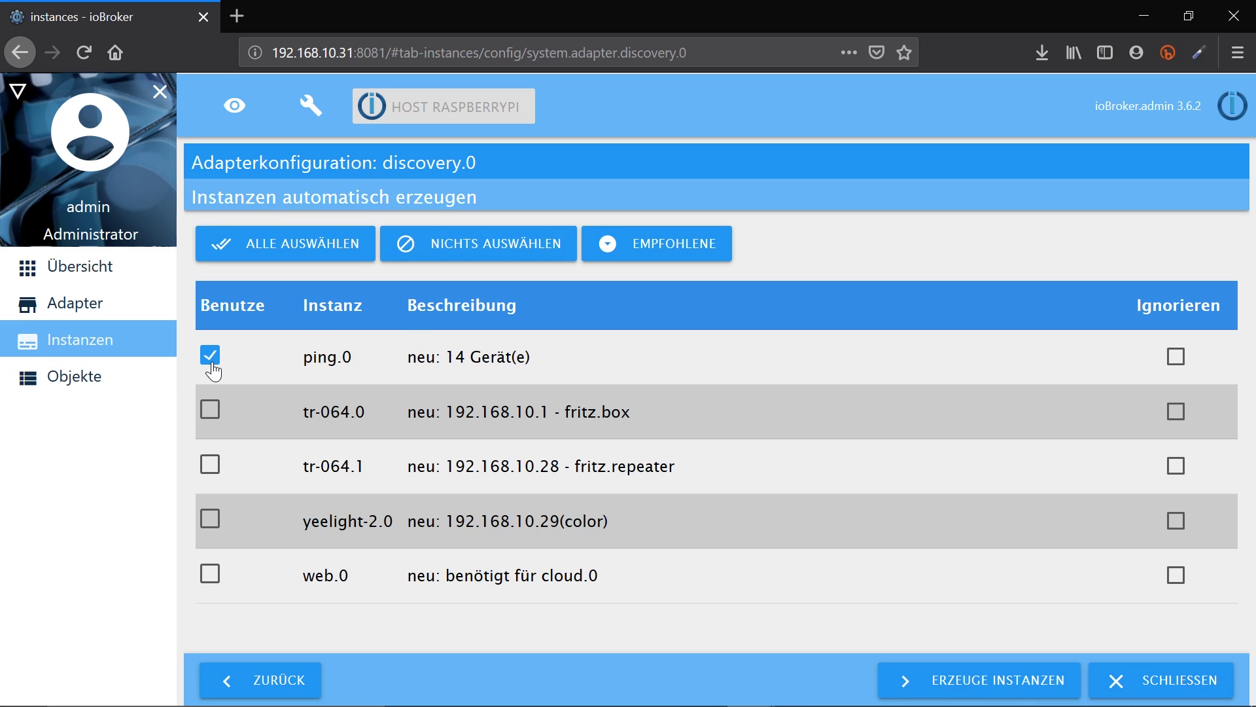
left_click(210, 410)
left_click(210, 520)
left_click(980, 680)
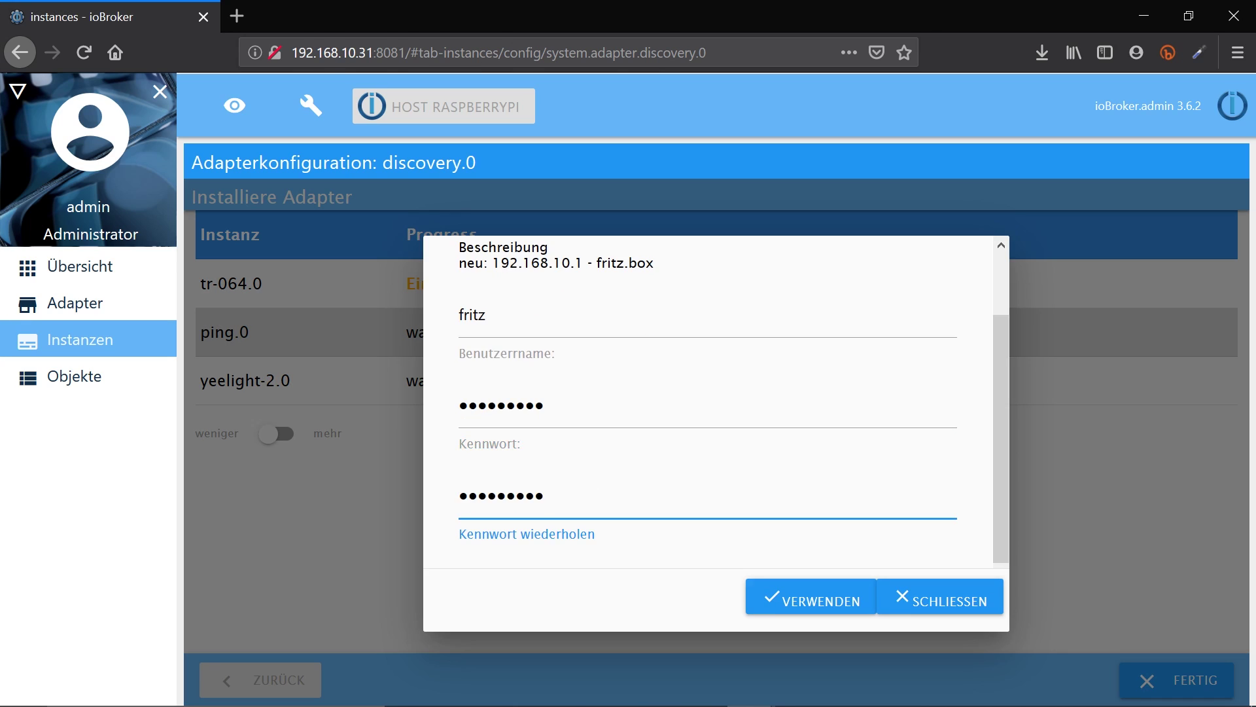
left_click(779, 599)
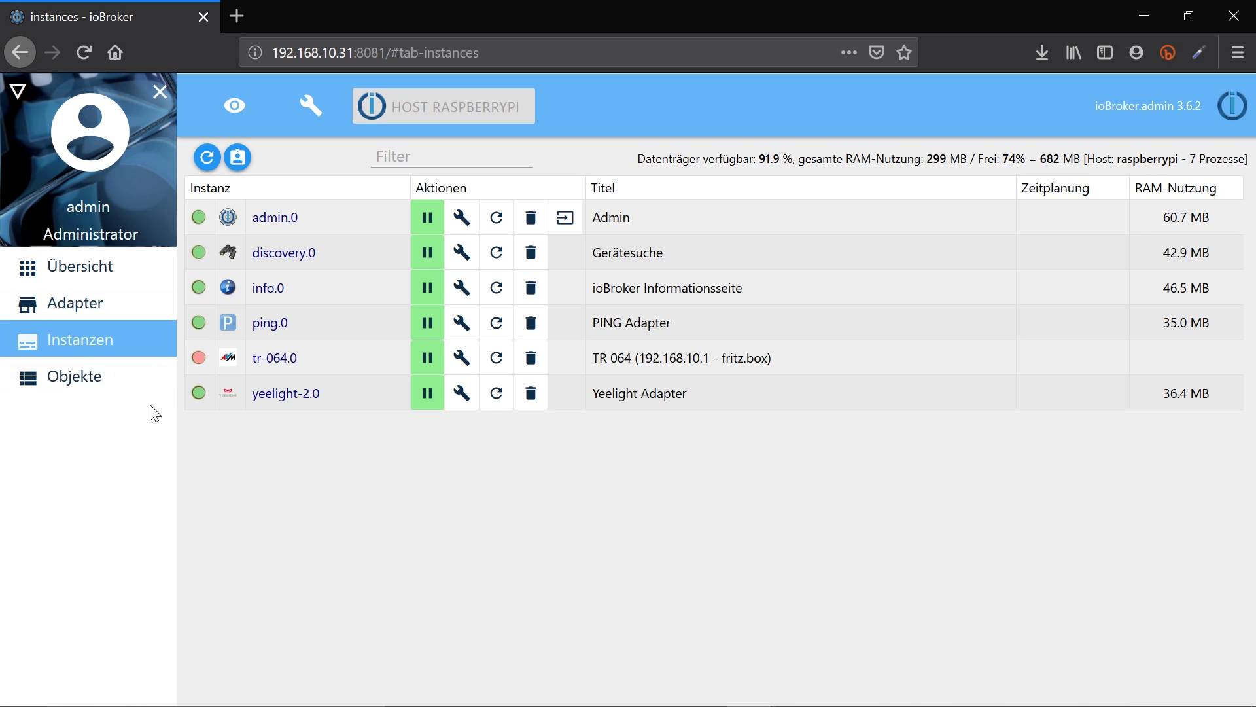
Add the Info and Log pages to the sidebar
left_click(18, 91)
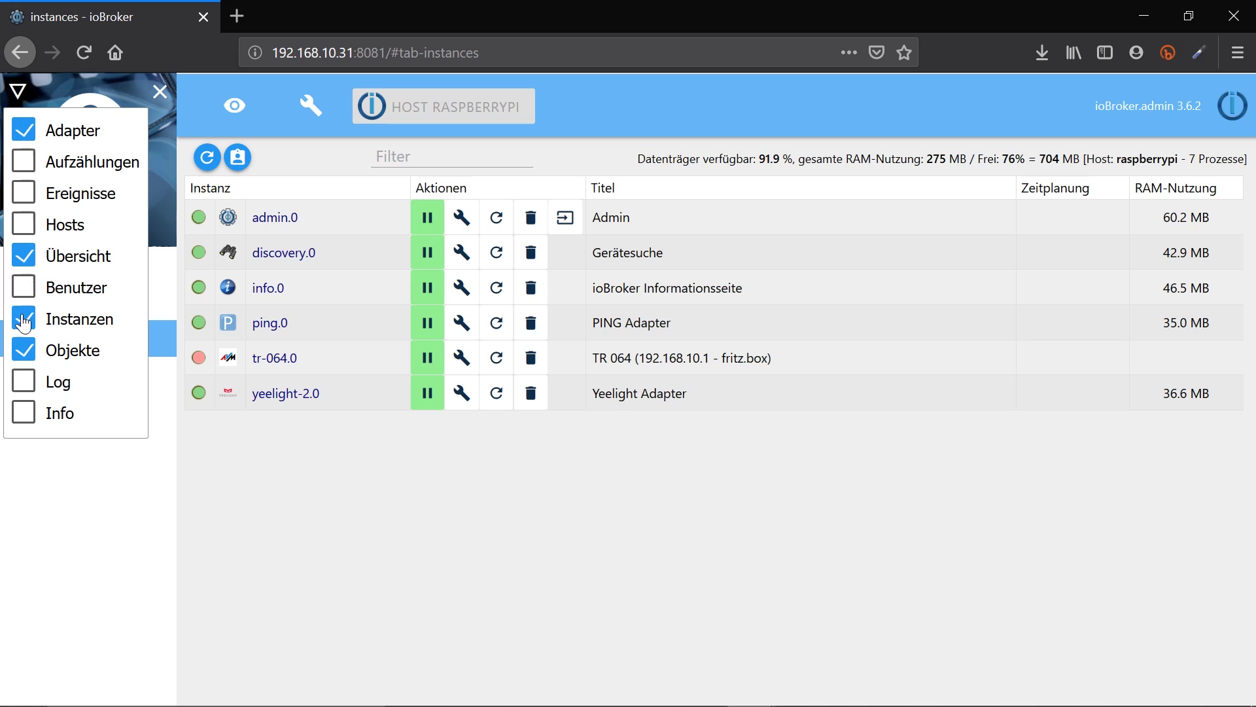
left_click(26, 414)
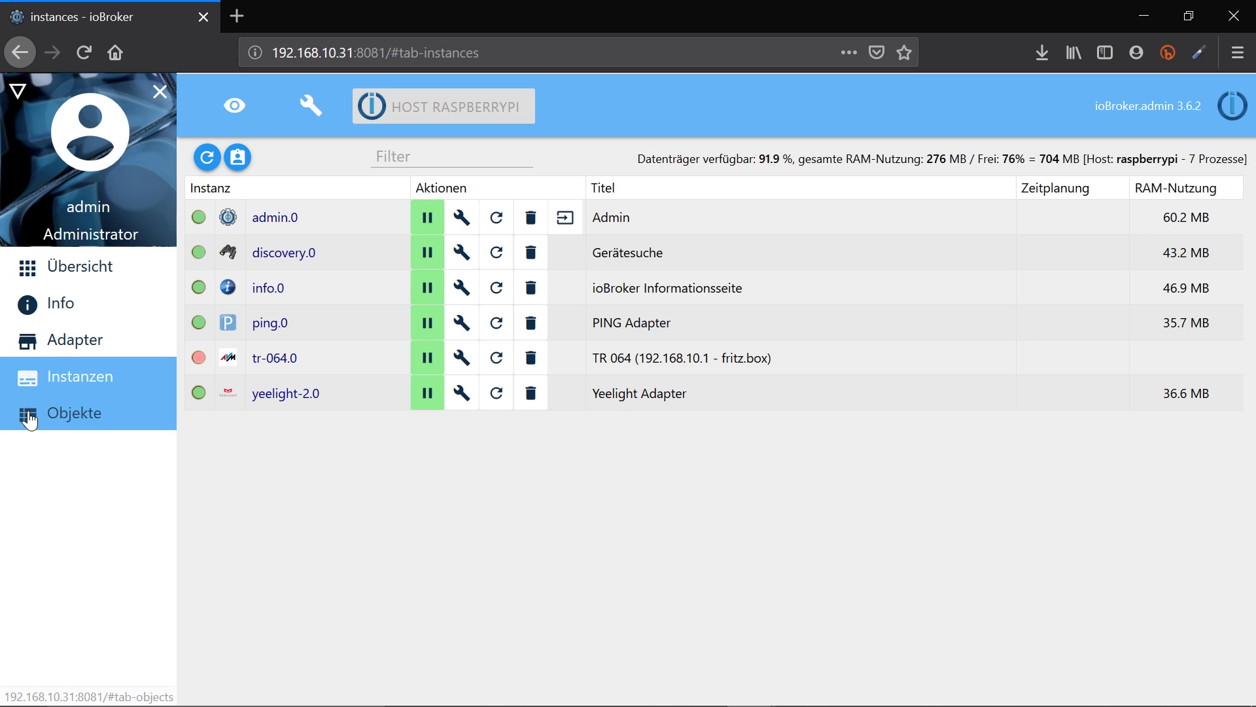
left_click(16, 101)
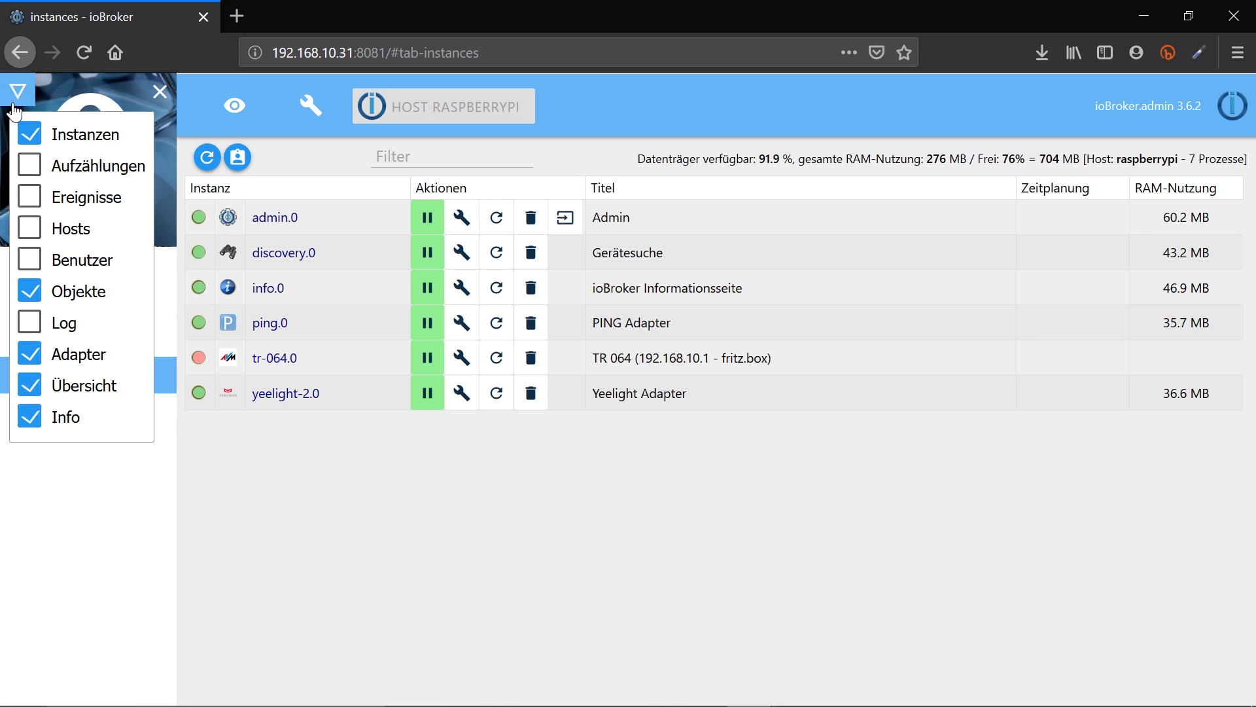
left_click(30, 324)
In the adapter catalogue, select all (ALLE) categories and filter the list to Skriptausführung
left_click(128, 347)
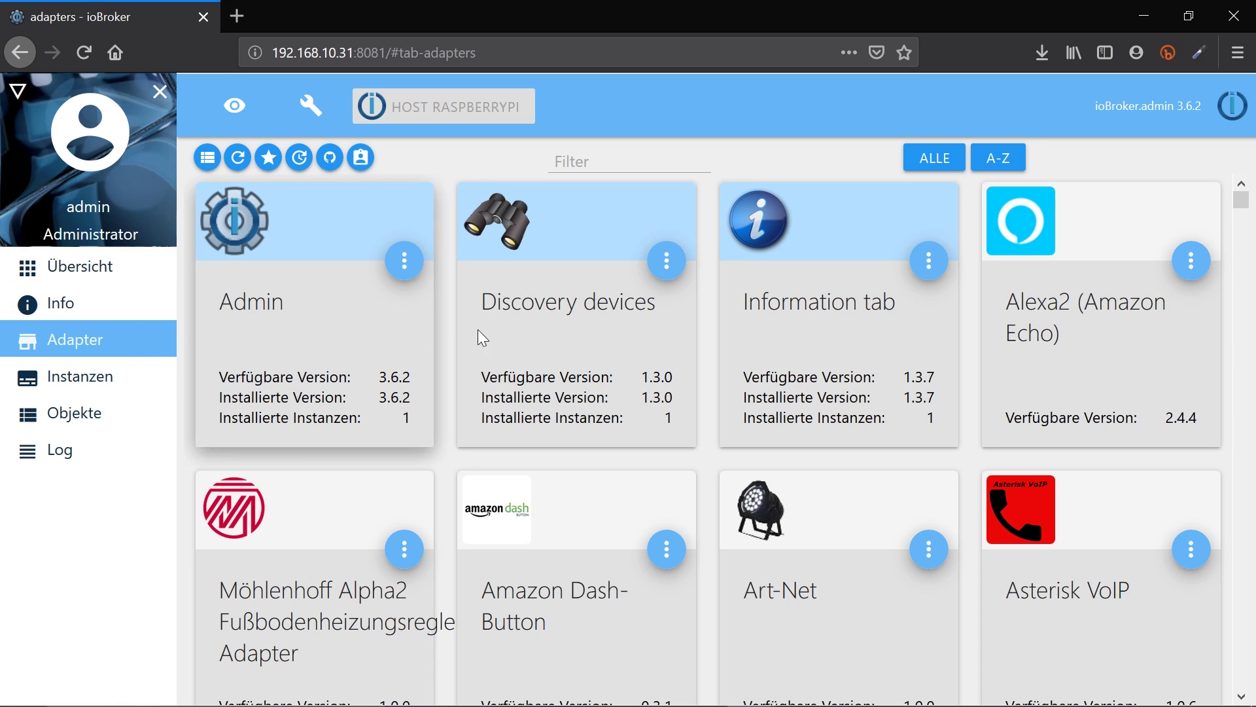
left_click(956, 165)
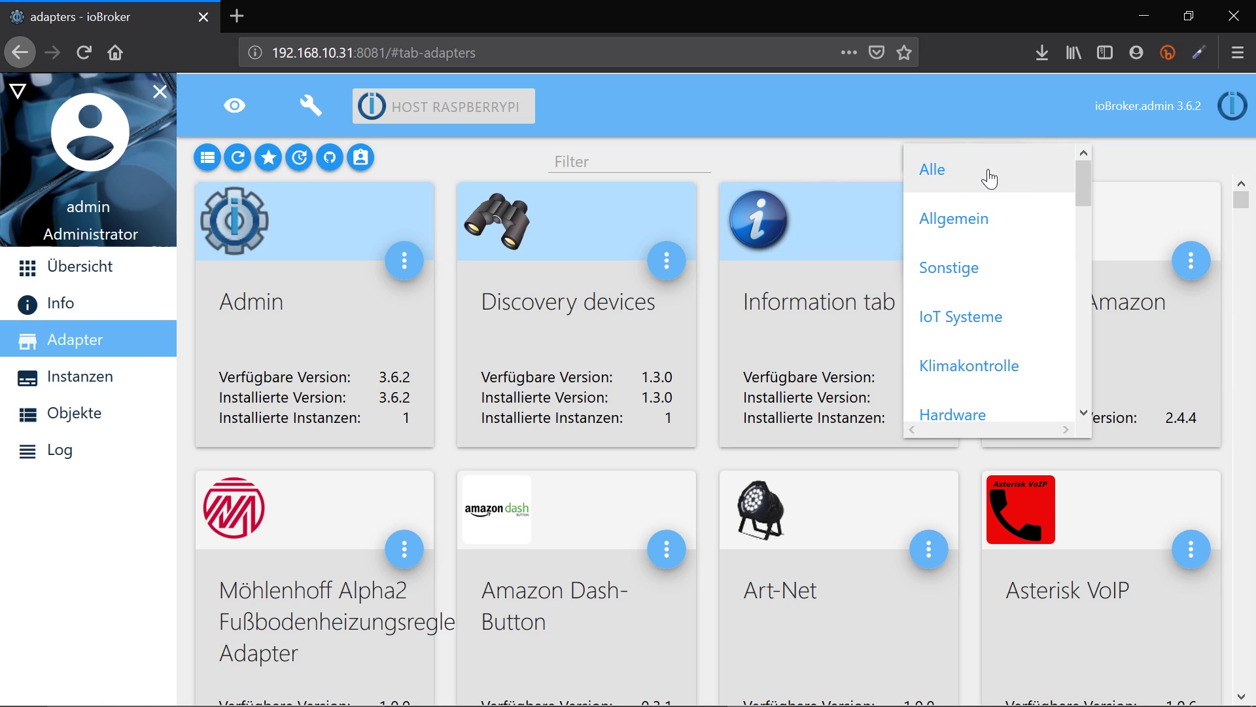
scroll(1021, 262, "down", 9)
scroll(1001, 239, "down", 2)
left_click(1130, 202)
left_click_drag(1238, 202, 720, 172)
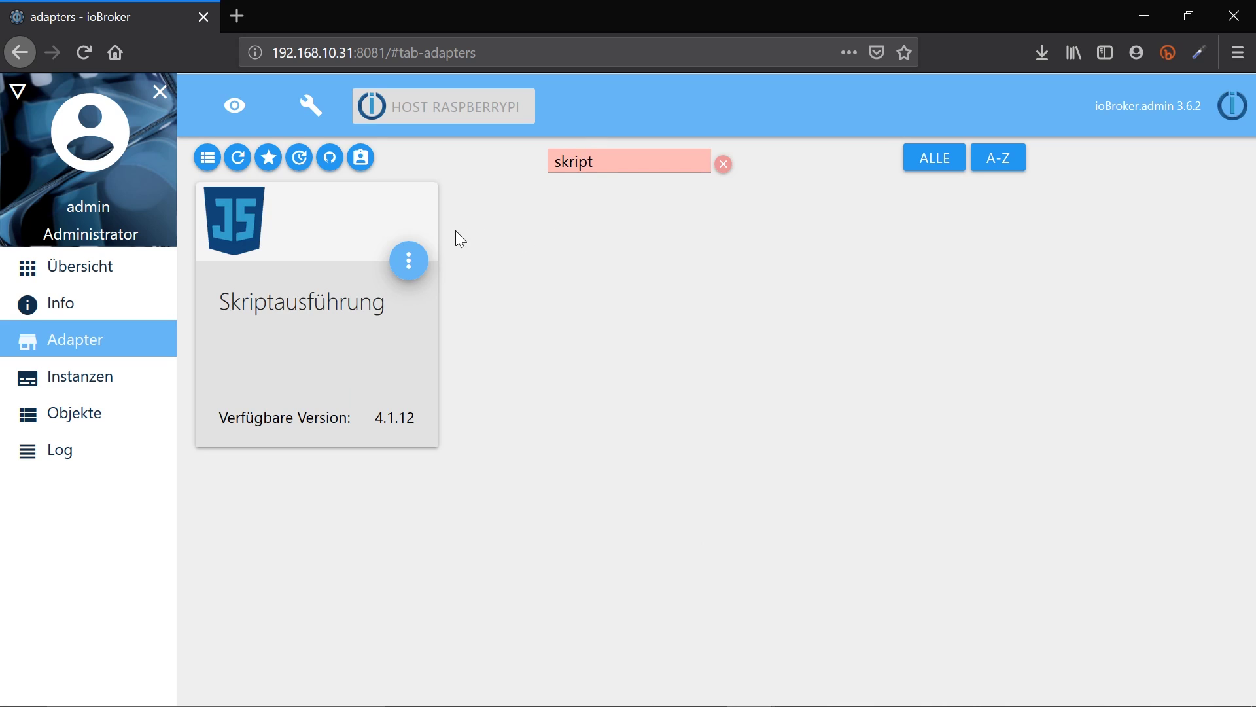
Install the Skriptausführung adapter and close the javascript.0 settings
left_click(410, 262)
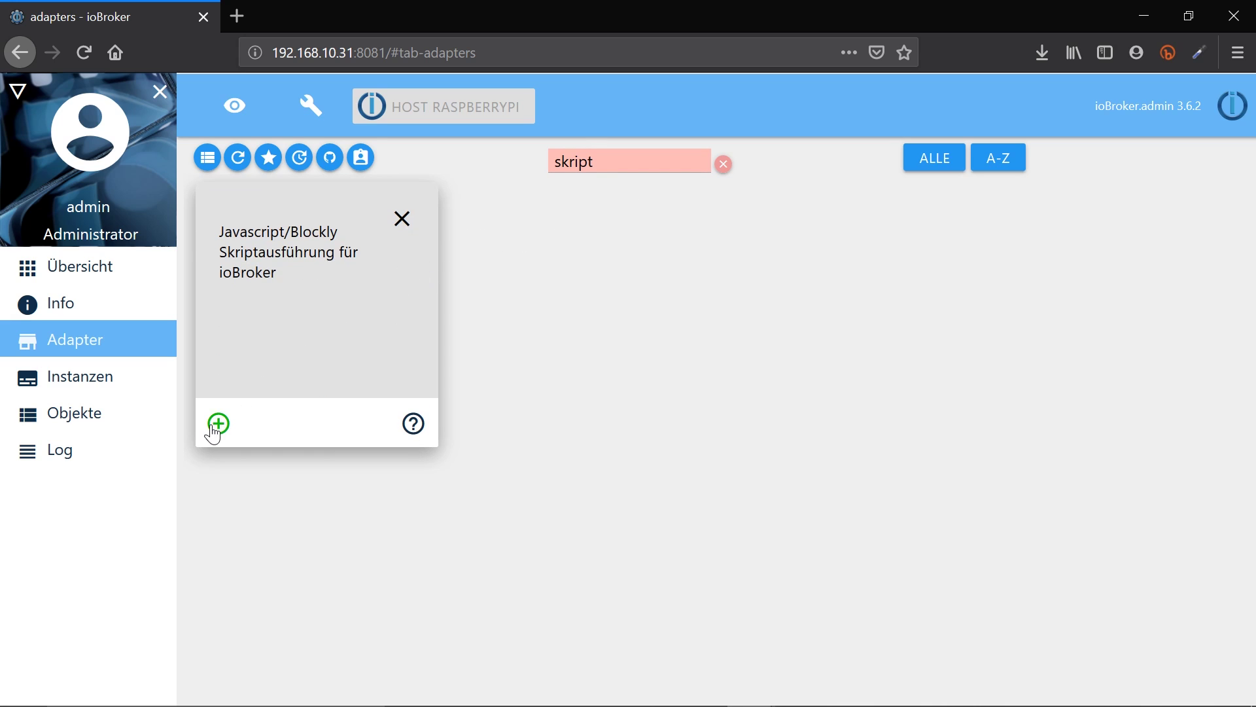
left_click(219, 424)
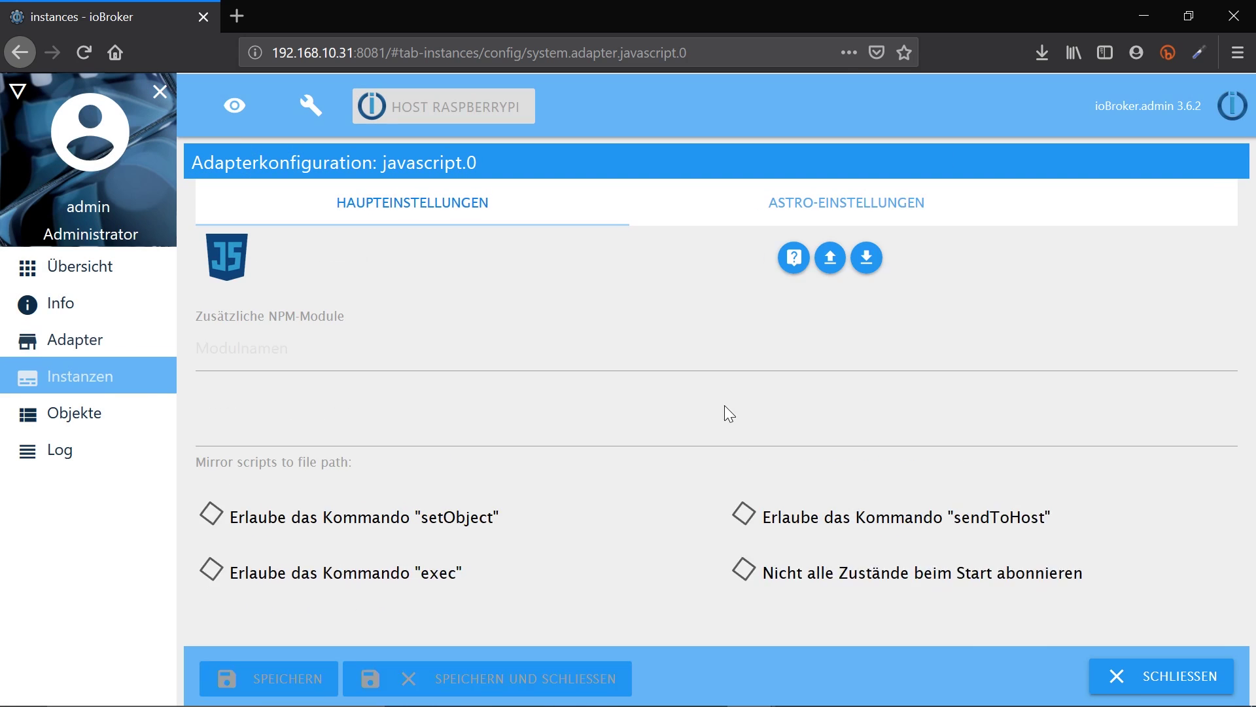
left_click(1134, 678)
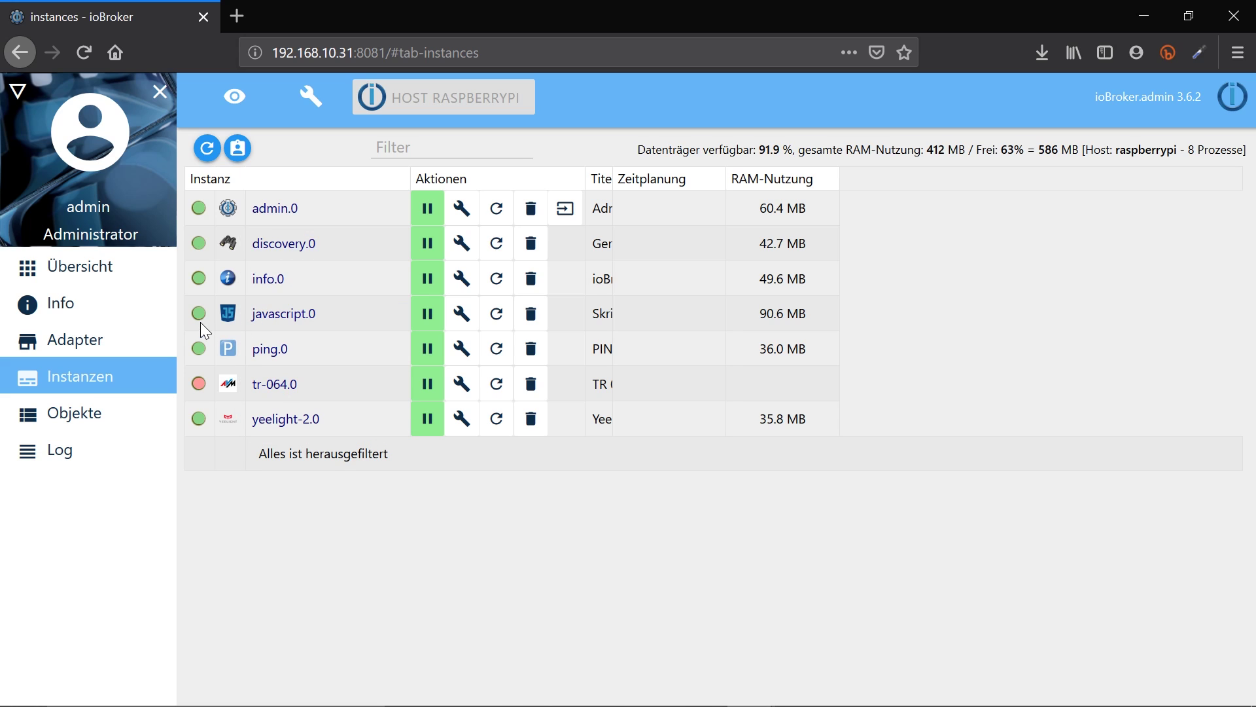
Stop and restart the javascript.0 instance so it runs
mouse_move(198, 316)
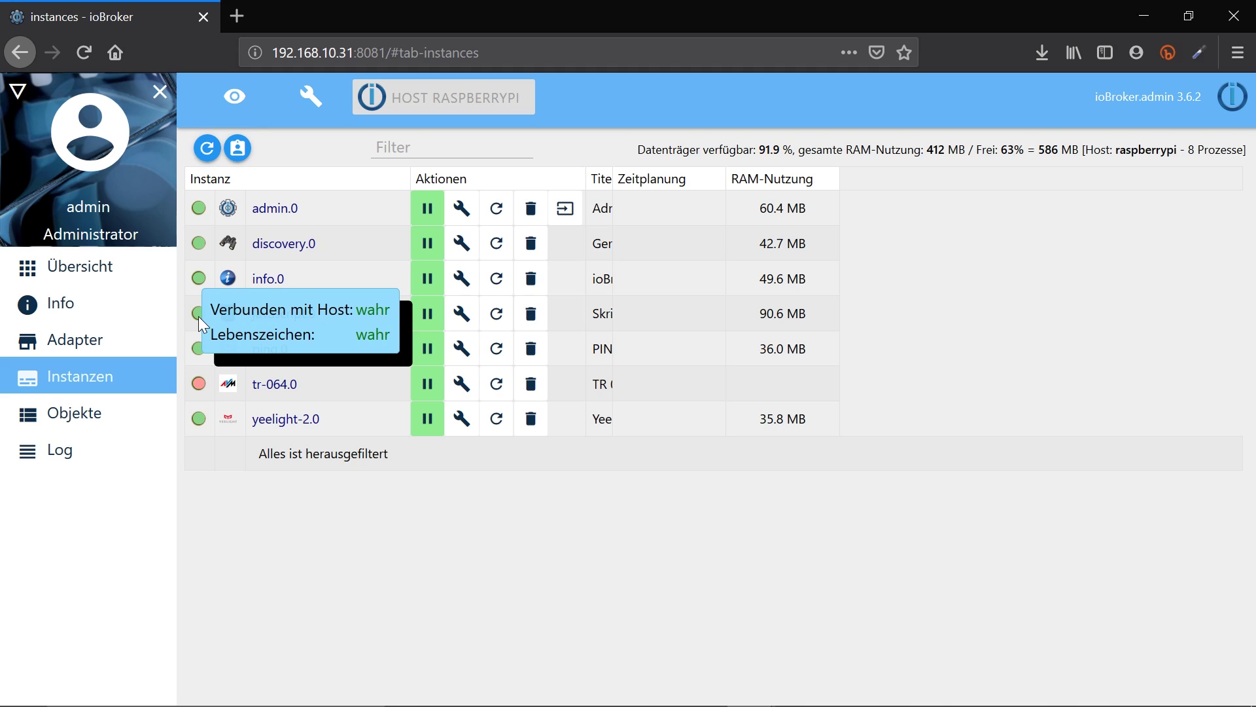
left_click(428, 317)
left_click(427, 317)
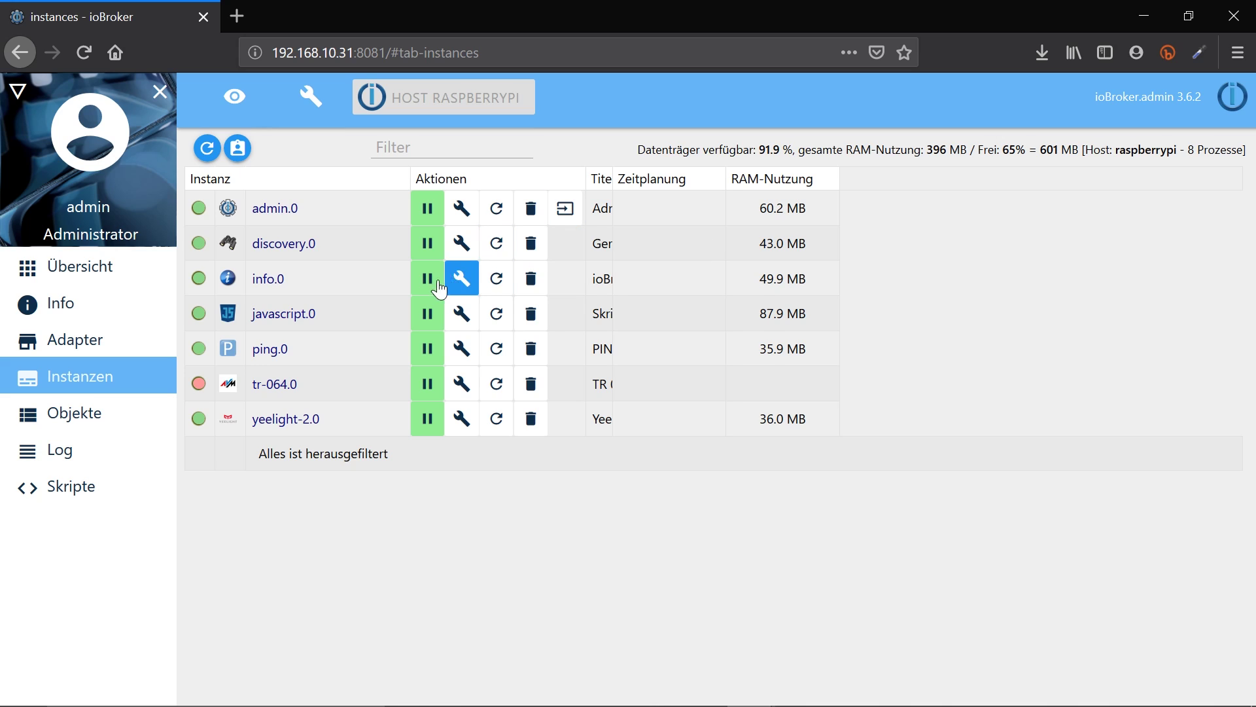
Open the Objekte page listing admin.0, discovery.0, info.0, ping.0 and yeelight-2.0
left_click(103, 422)
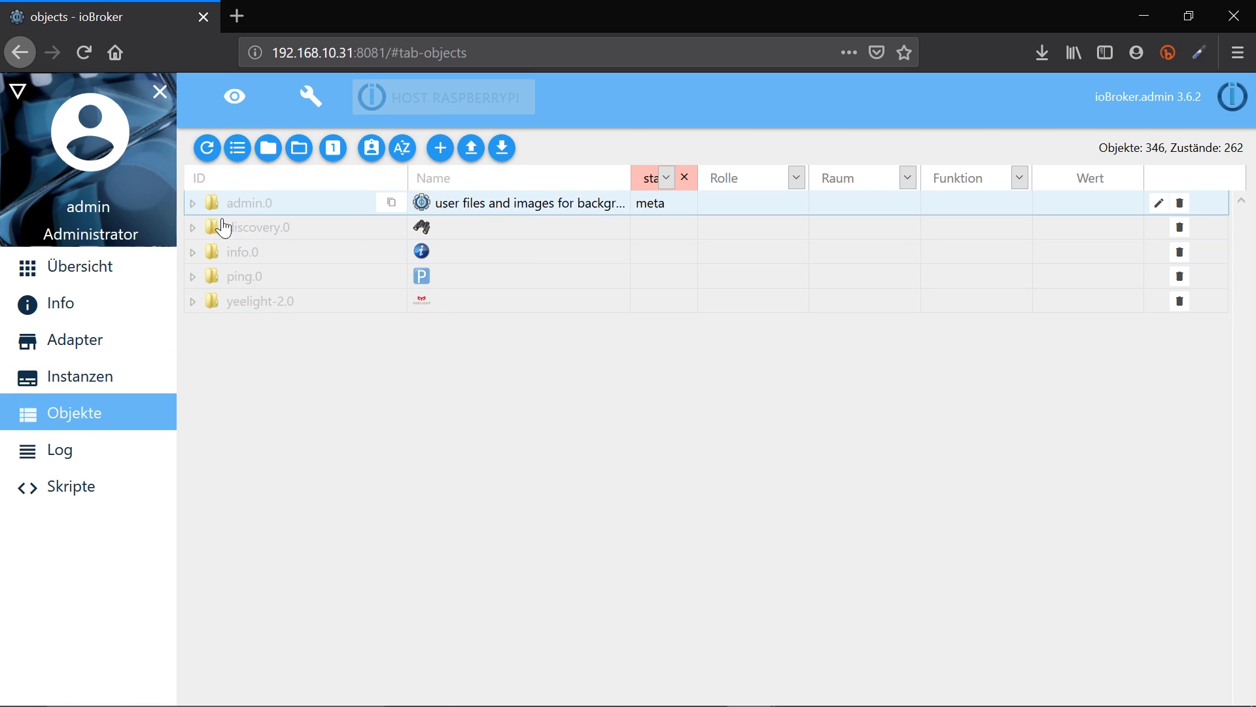
Browse info.0 > sysinfo > cpu to inspect the currentLoad values
left_click(192, 253)
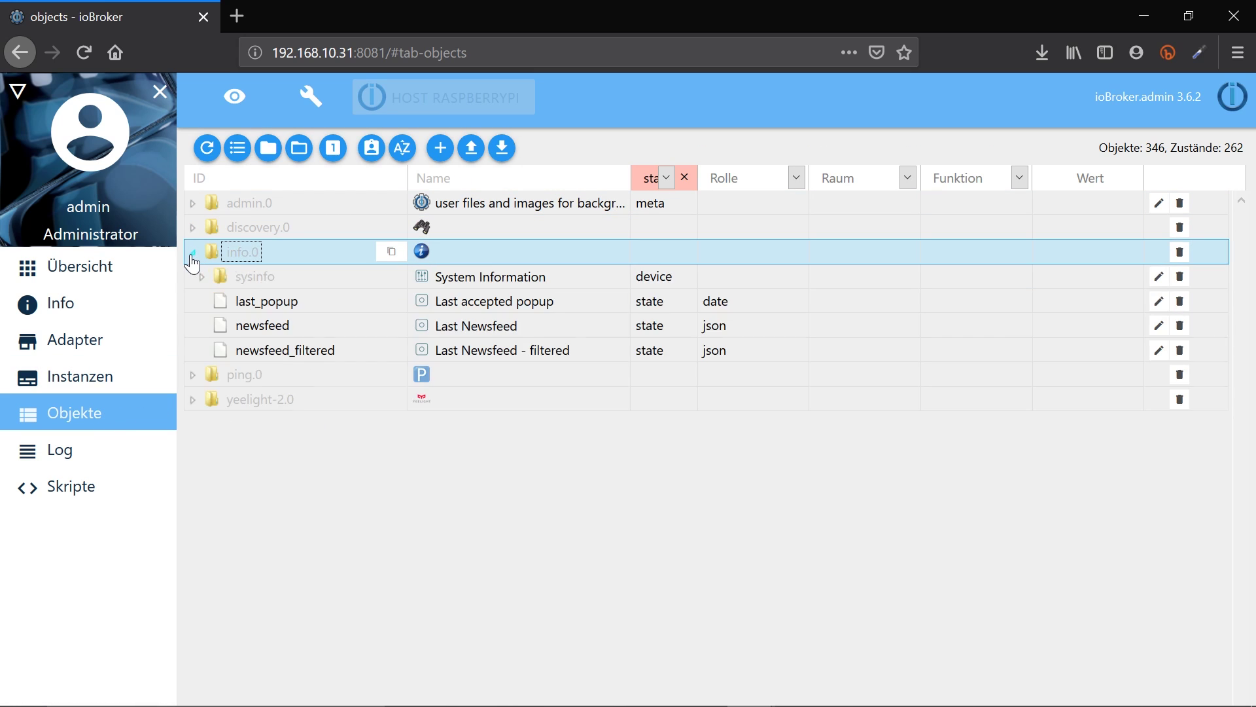
left_click(265, 282)
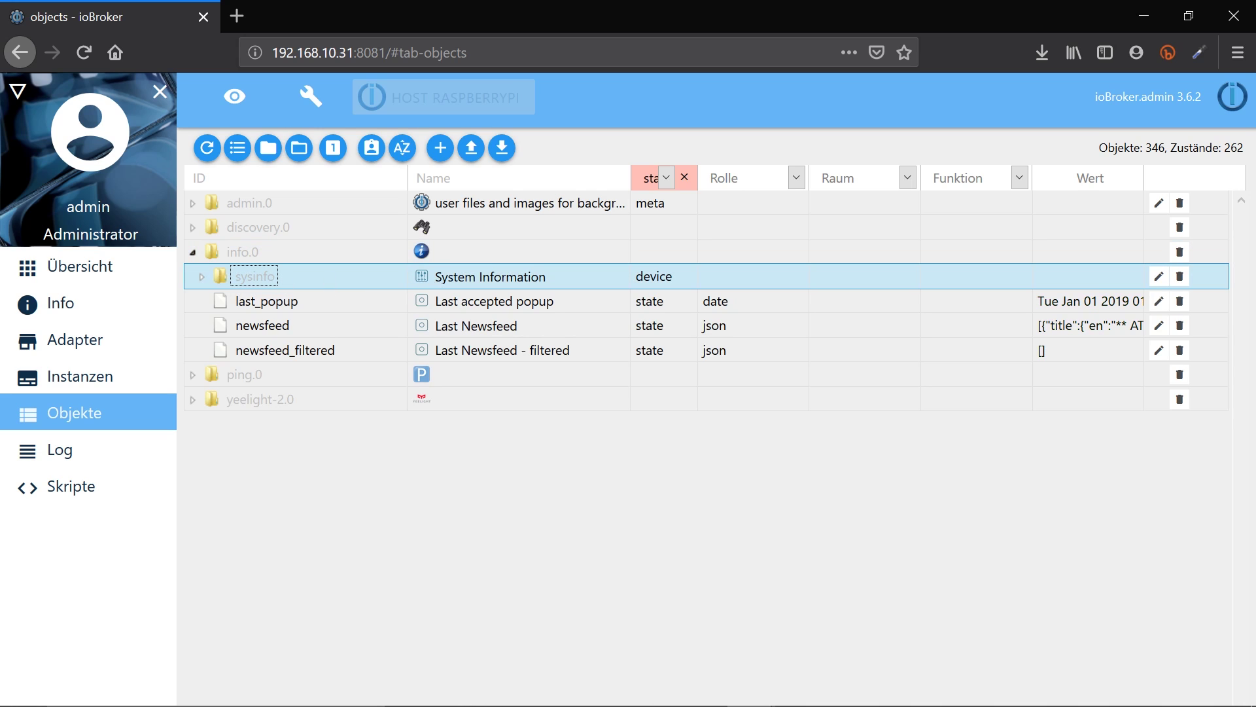
left_click(201, 278)
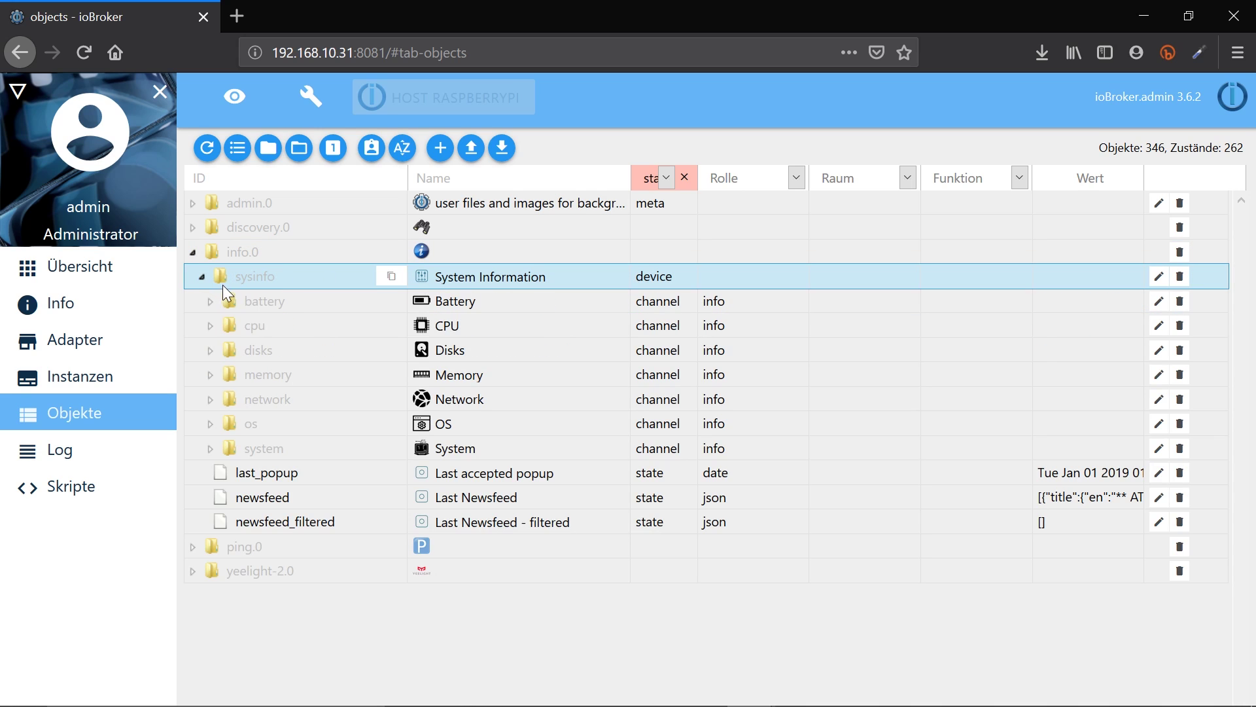
left_click(210, 327)
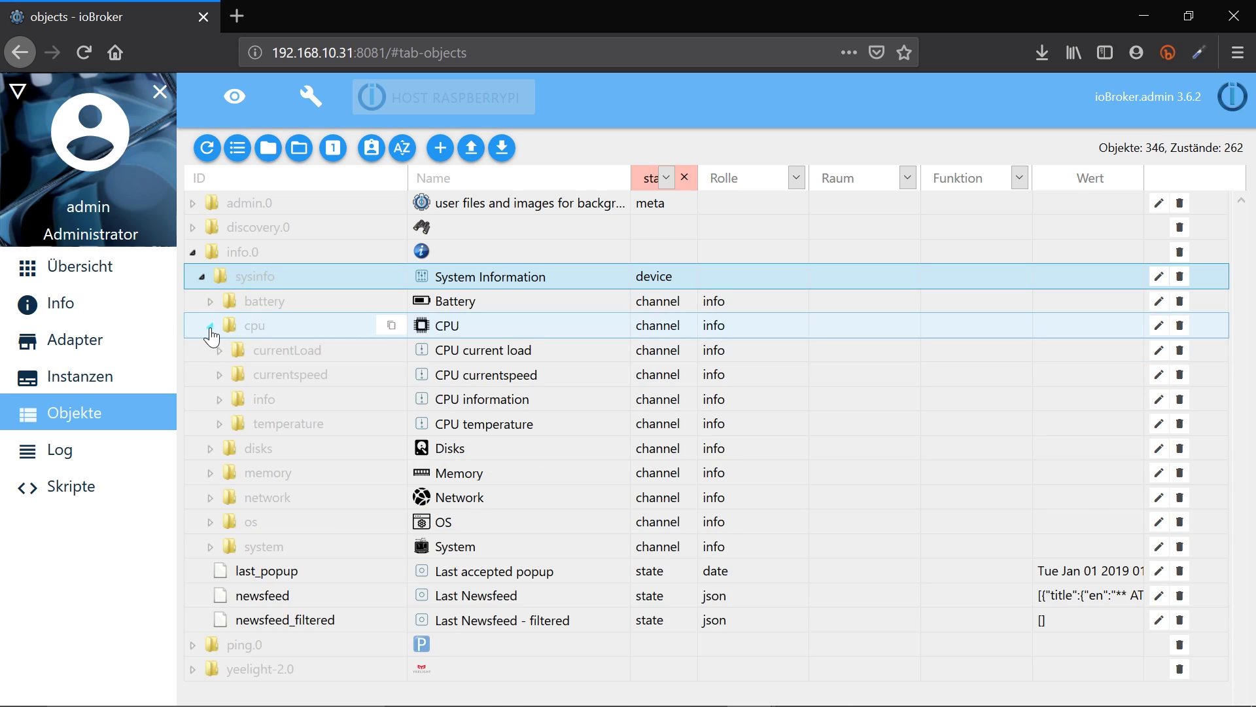
left_click(219, 353)
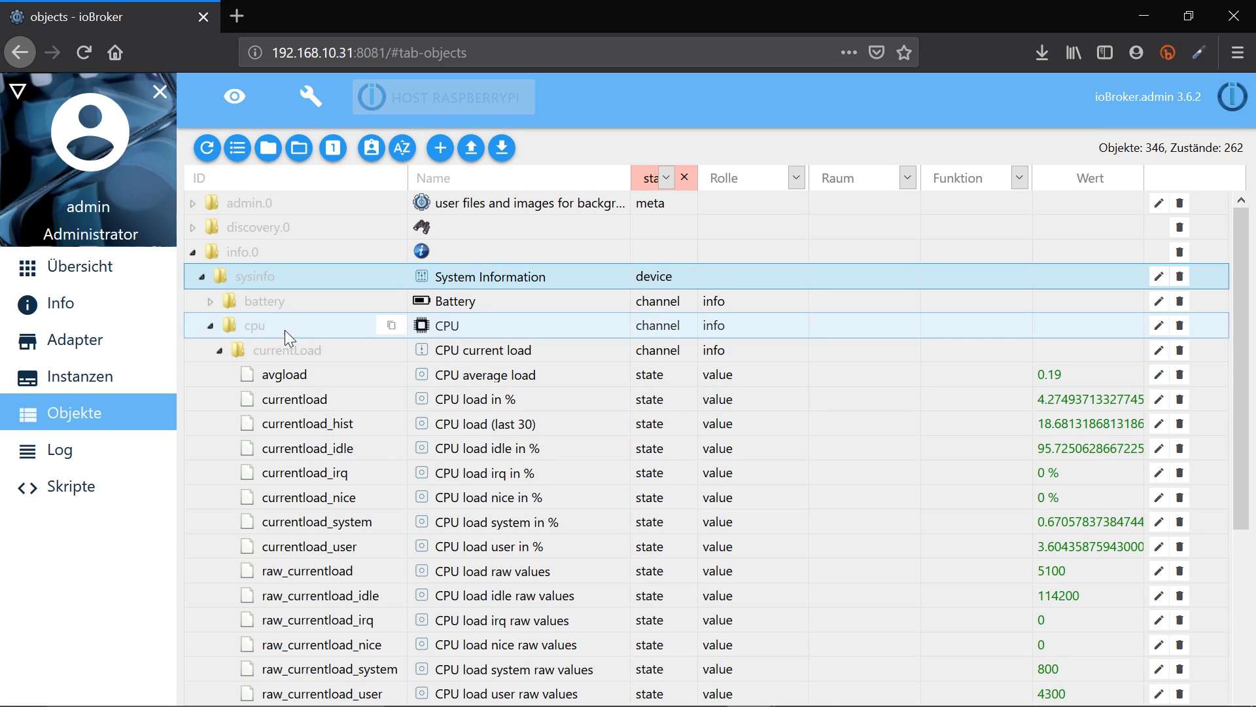
left_click(219, 351)
left_click(193, 254)
Expand the yeelight device's control channel and set its power state to true
left_click(202, 325)
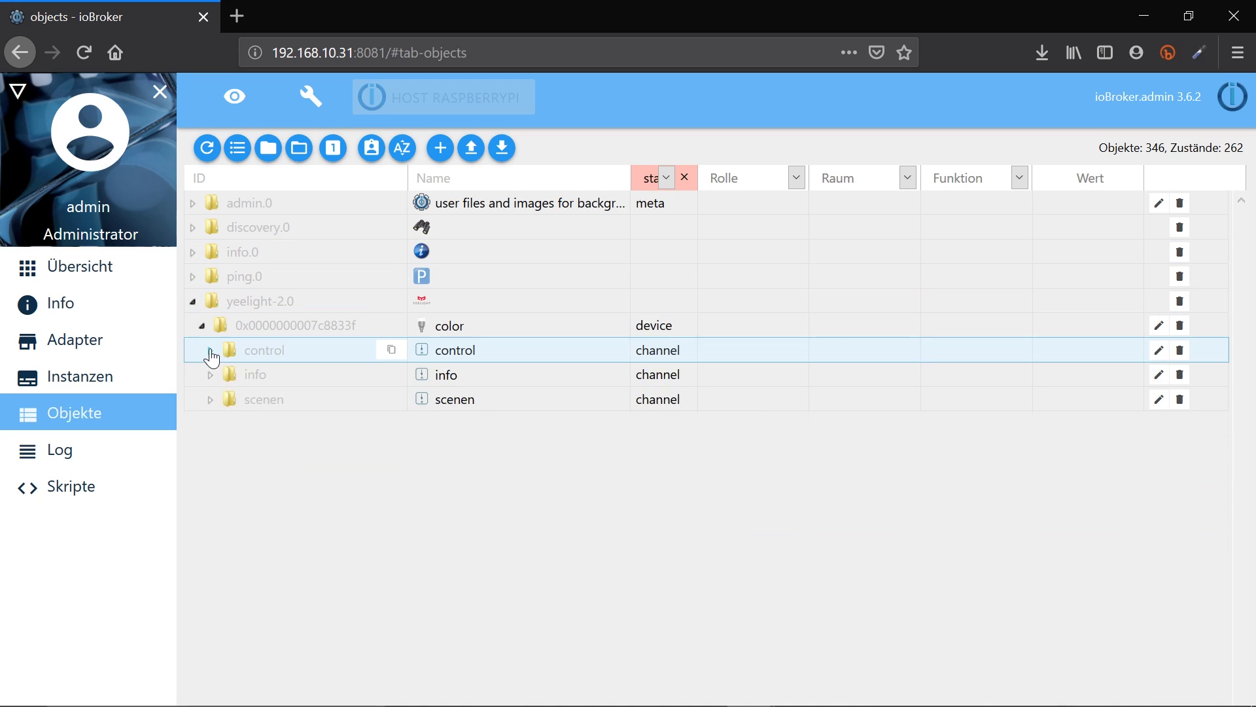
left_click(210, 350)
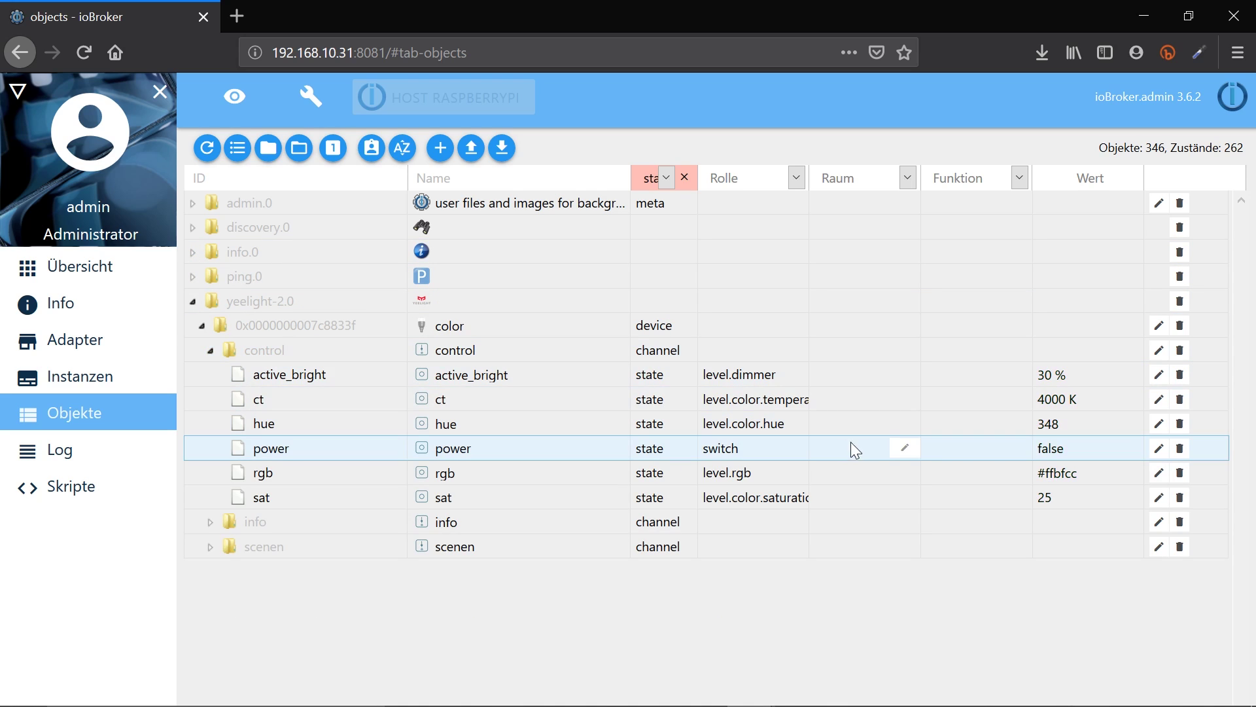
left_click(1050, 448)
left_click(1046, 448)
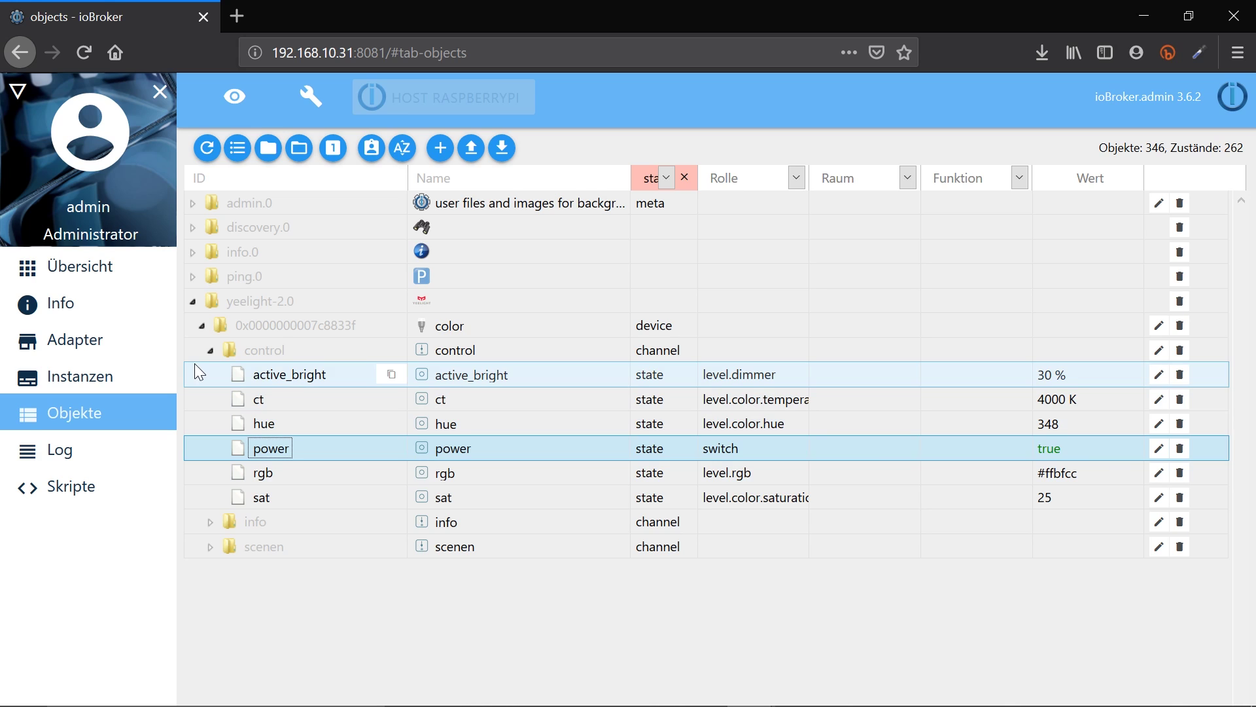
left_click(76, 488)
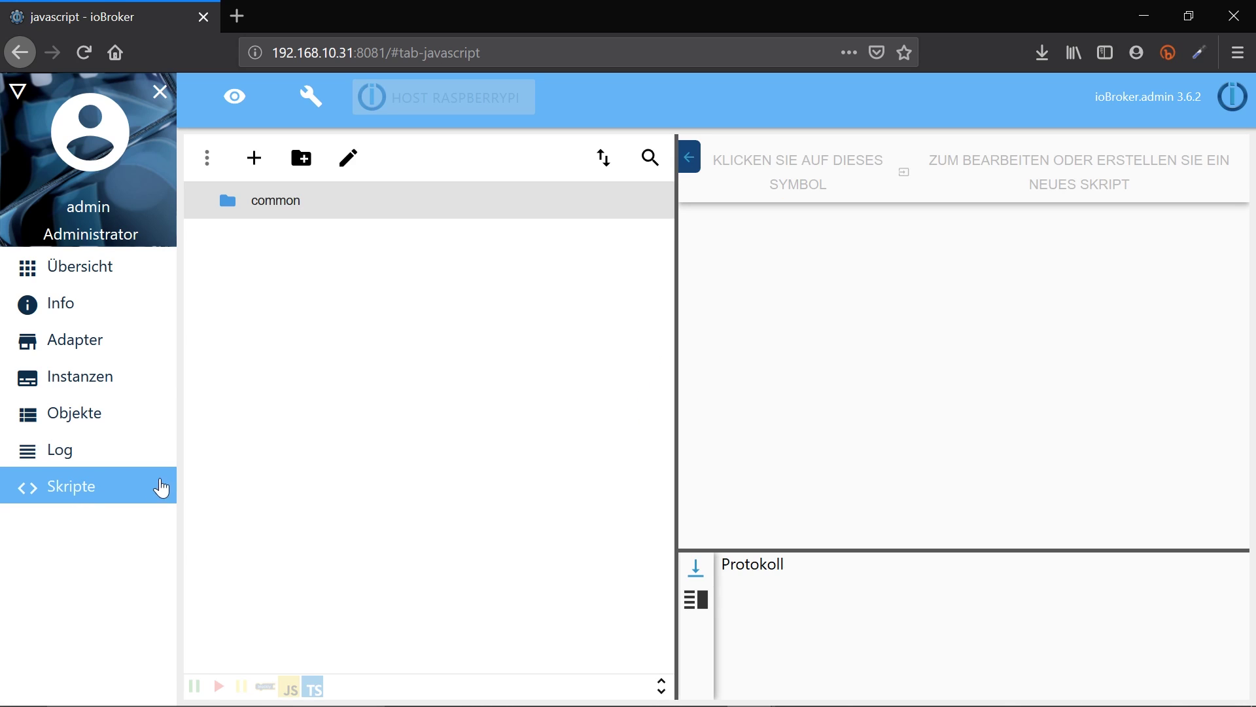
Widen the editor and create a Blockly script 'Skript 1' in the common folder
left_click_drag(677, 272, 435, 272)
left_click(258, 204)
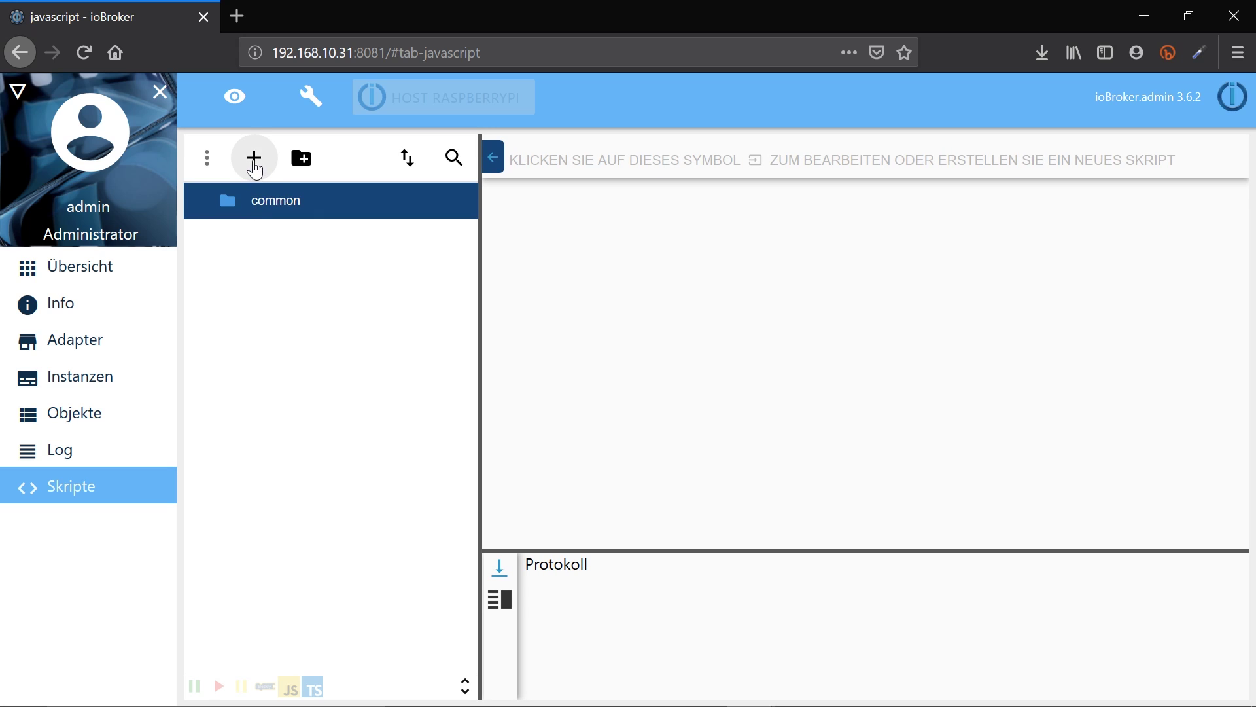
left_click(253, 157)
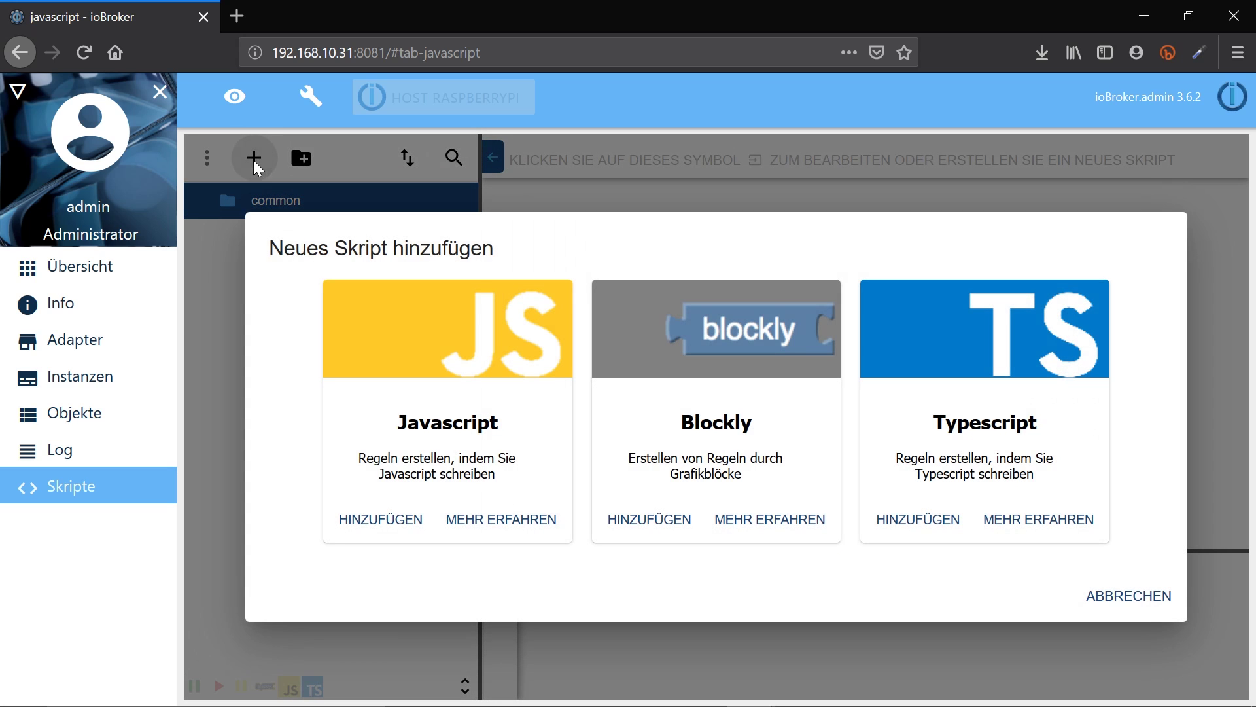
left_click(657, 524)
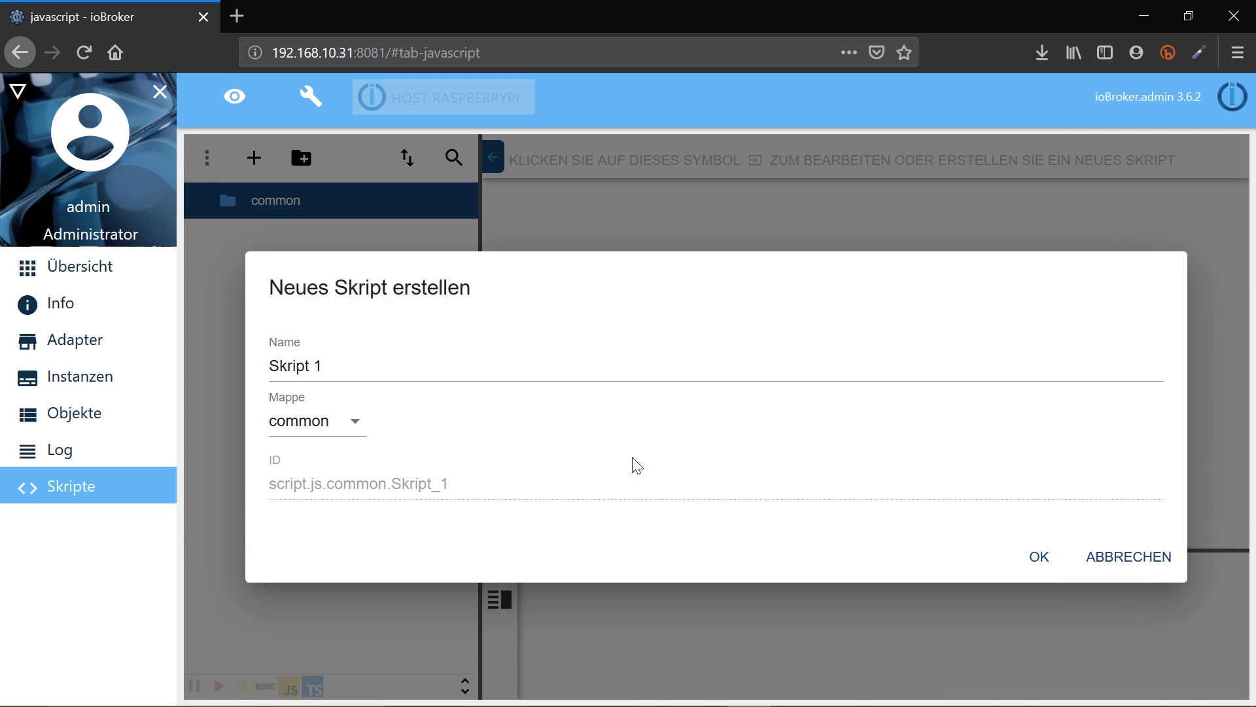
left_click(1036, 557)
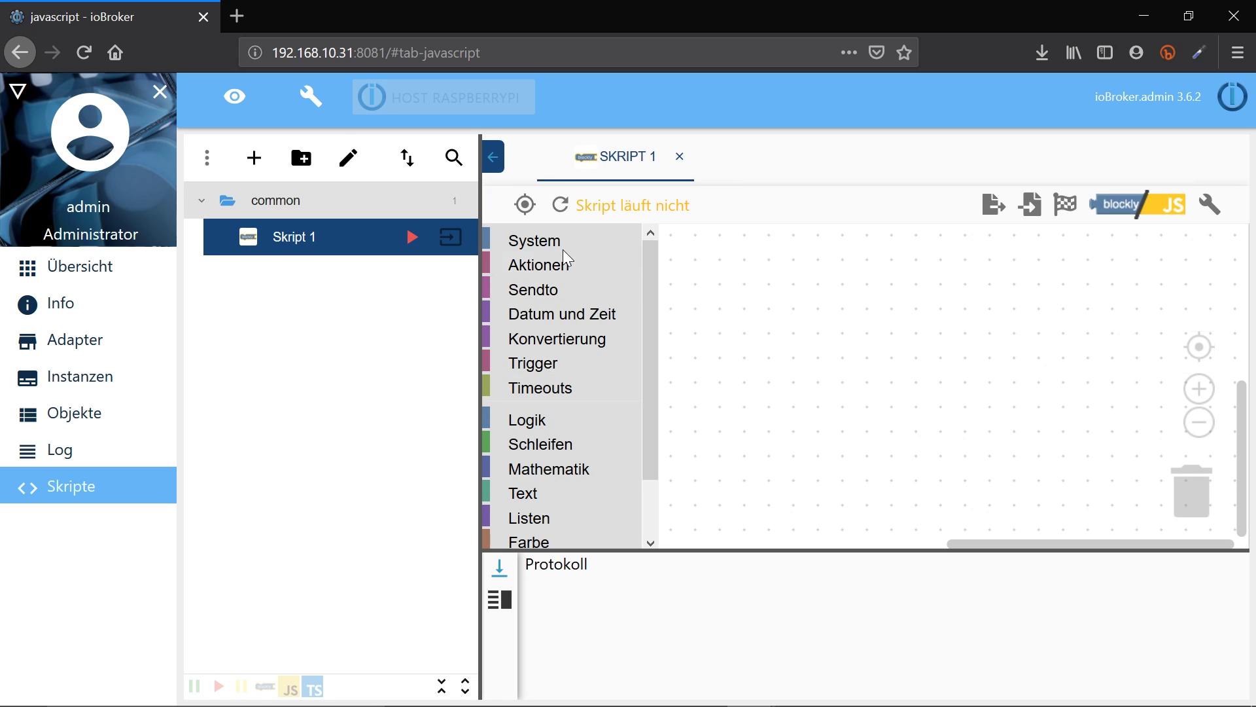
Place a System 'steuere Object ID' block, plug in a Logik 'wahr' value, and open its Object ID picker
left_click(566, 245)
mouse_move(884, 382)
left_mouse_down()
mouse_move(743, 382)
mouse_move(832, 345)
left_mouse_up()
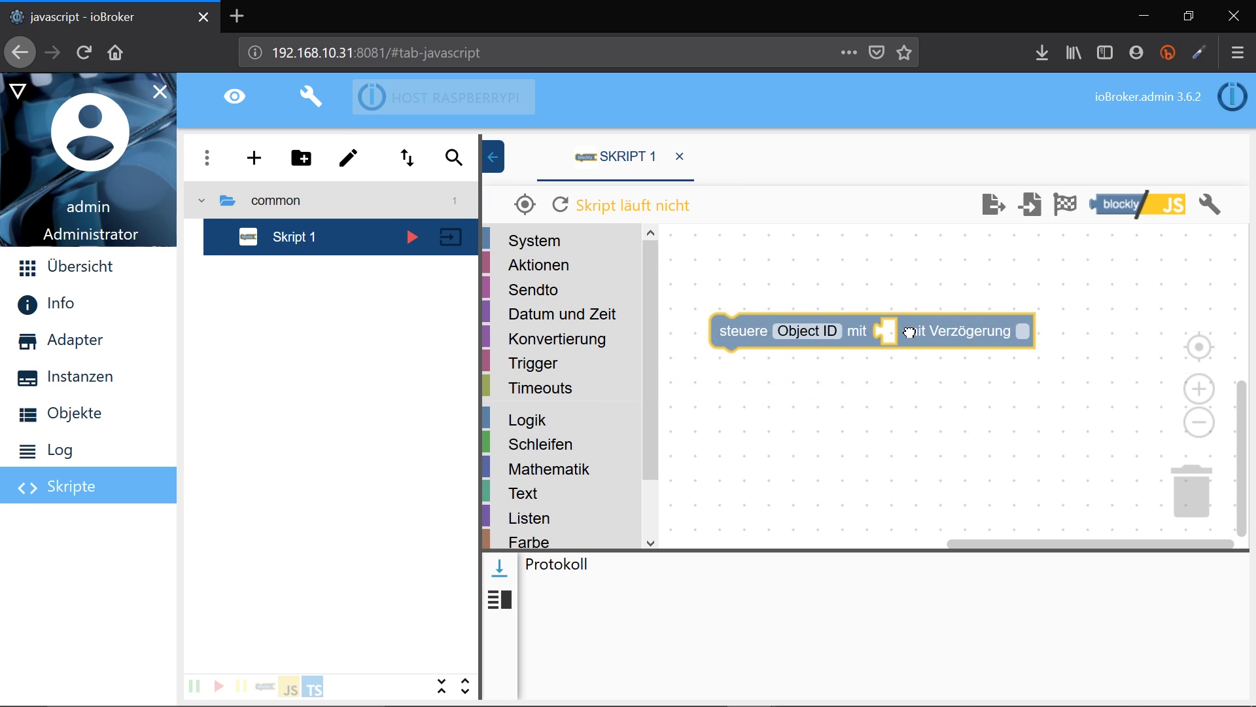
left_click(585, 245)
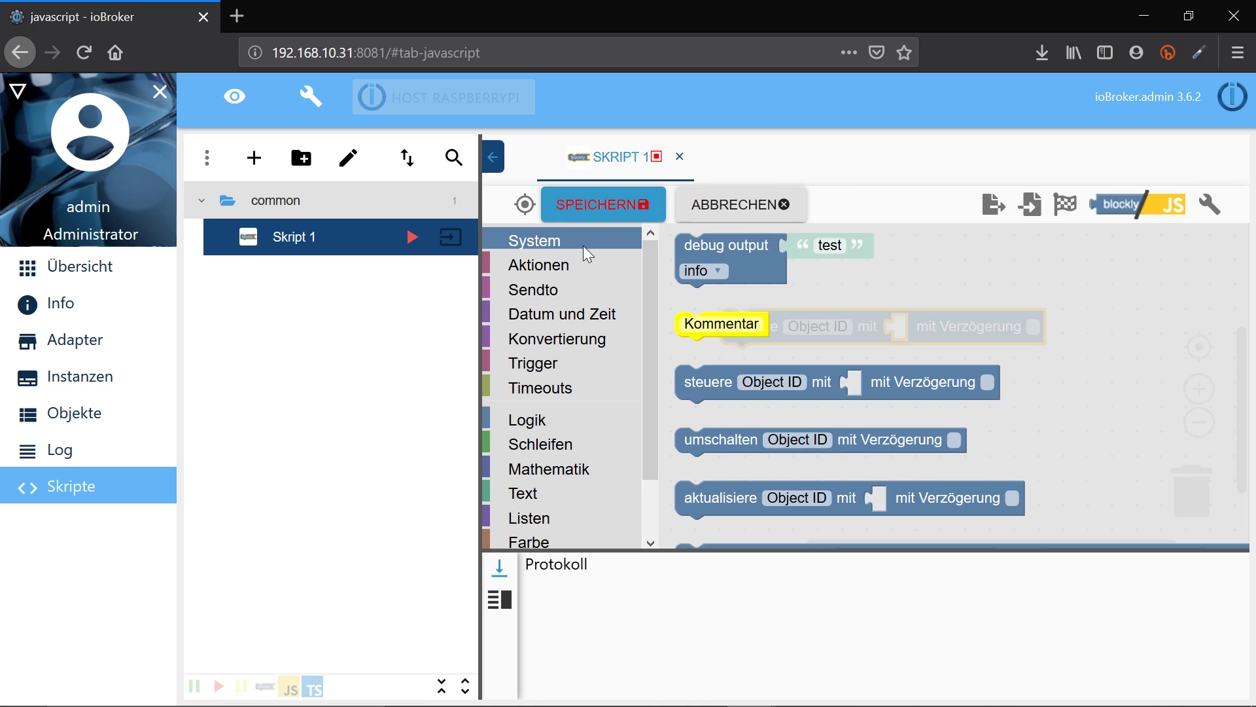
scroll(720, 360, "down", 3)
scroll(729, 383, "down", 5)
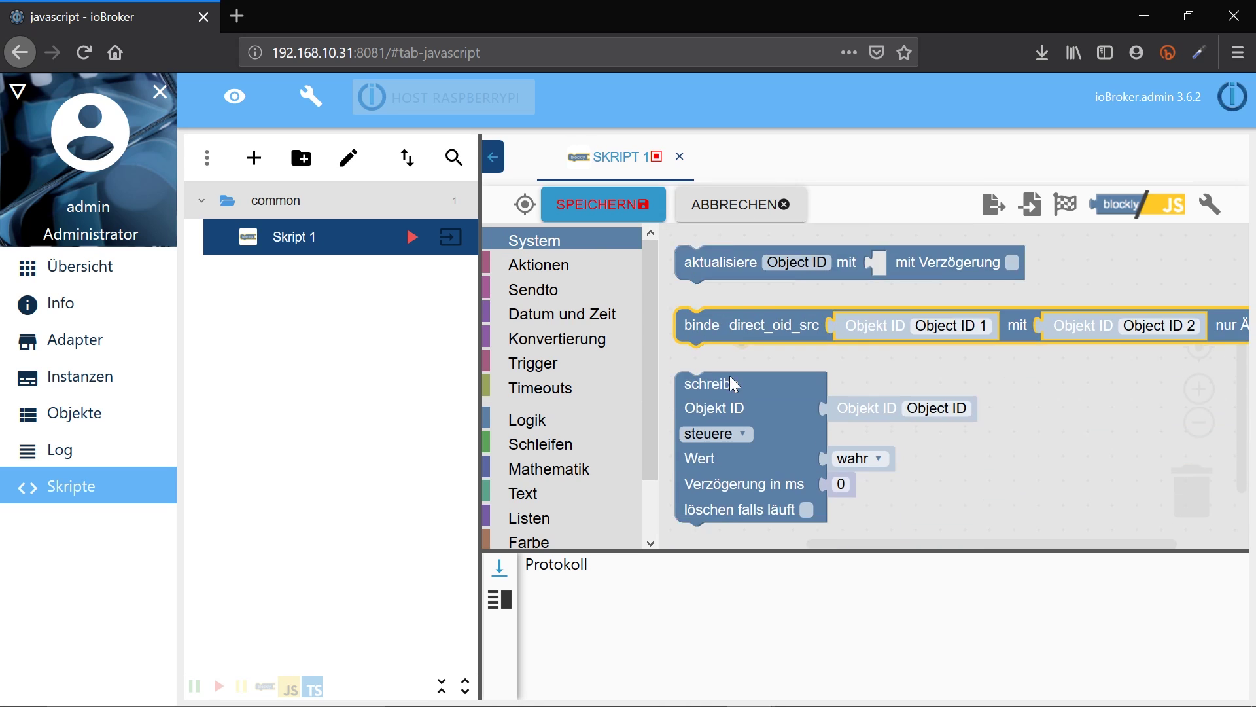
scroll(750, 391, "down", 3)
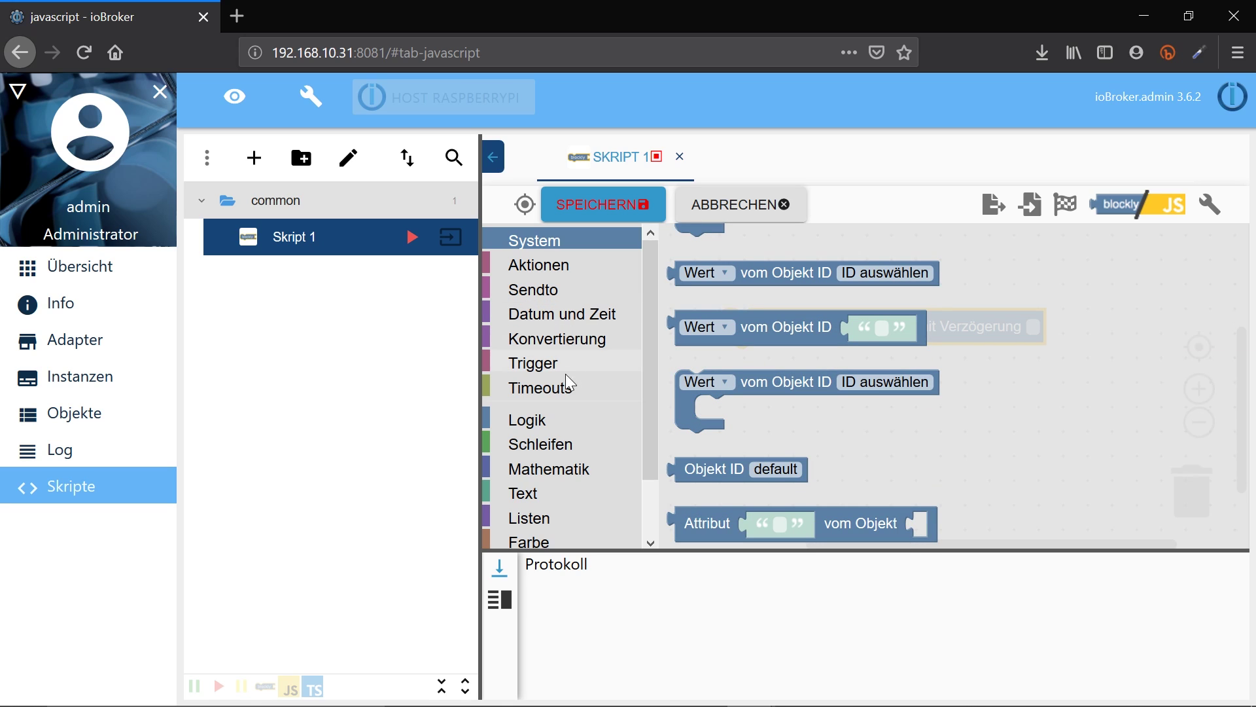
left_click(548, 424)
left_click_drag(696, 497, 903, 327)
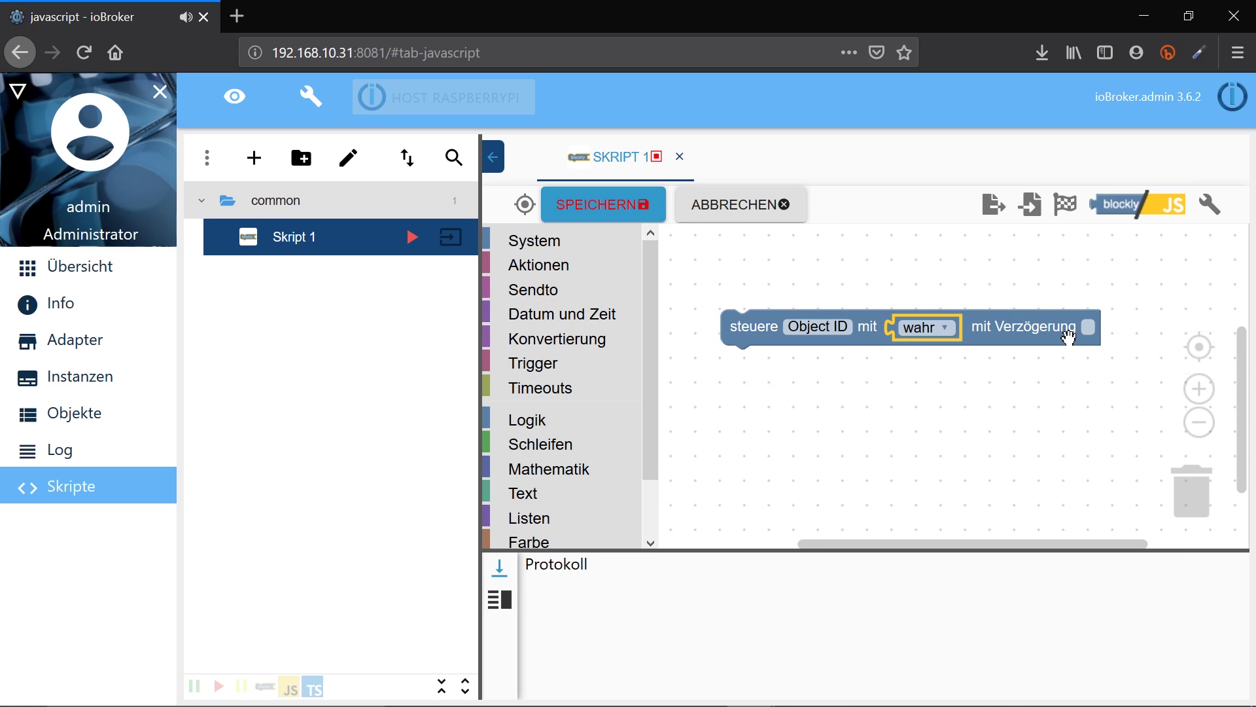
left_click(839, 328)
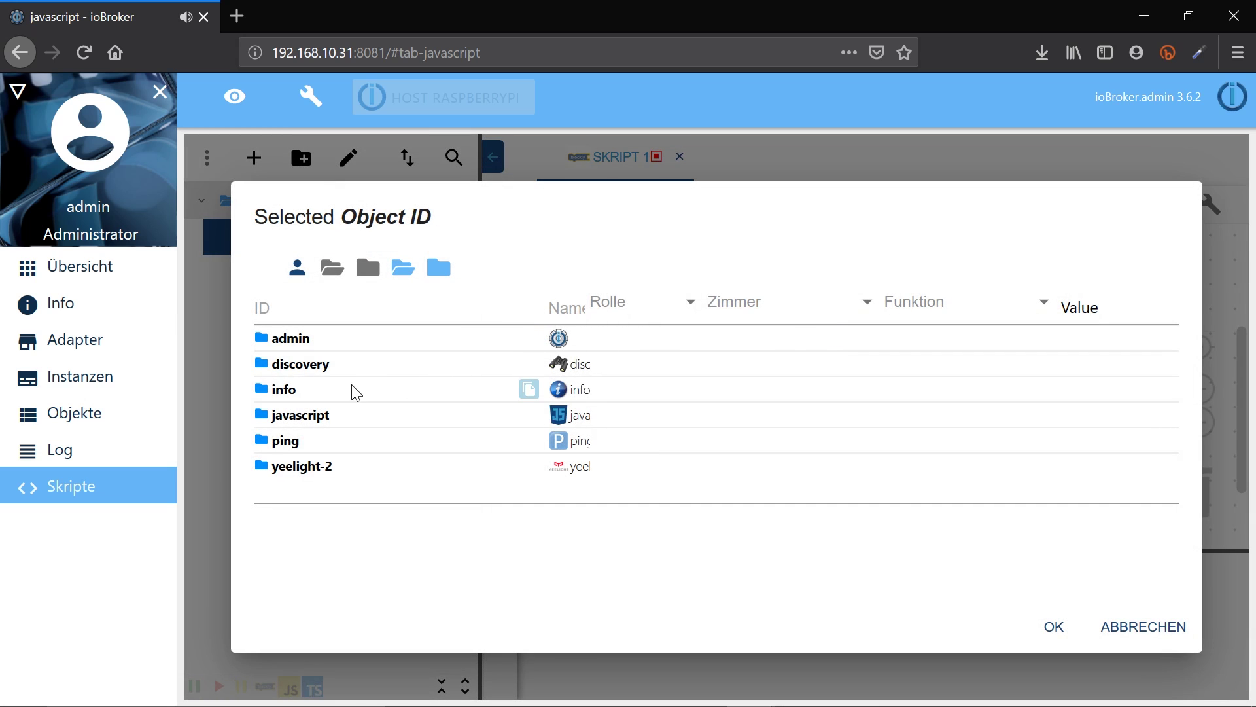
Browse the info.0 sysinfo cpu folders in the Select Object ID dialog
left_click(258, 393)
left_click(288, 416)
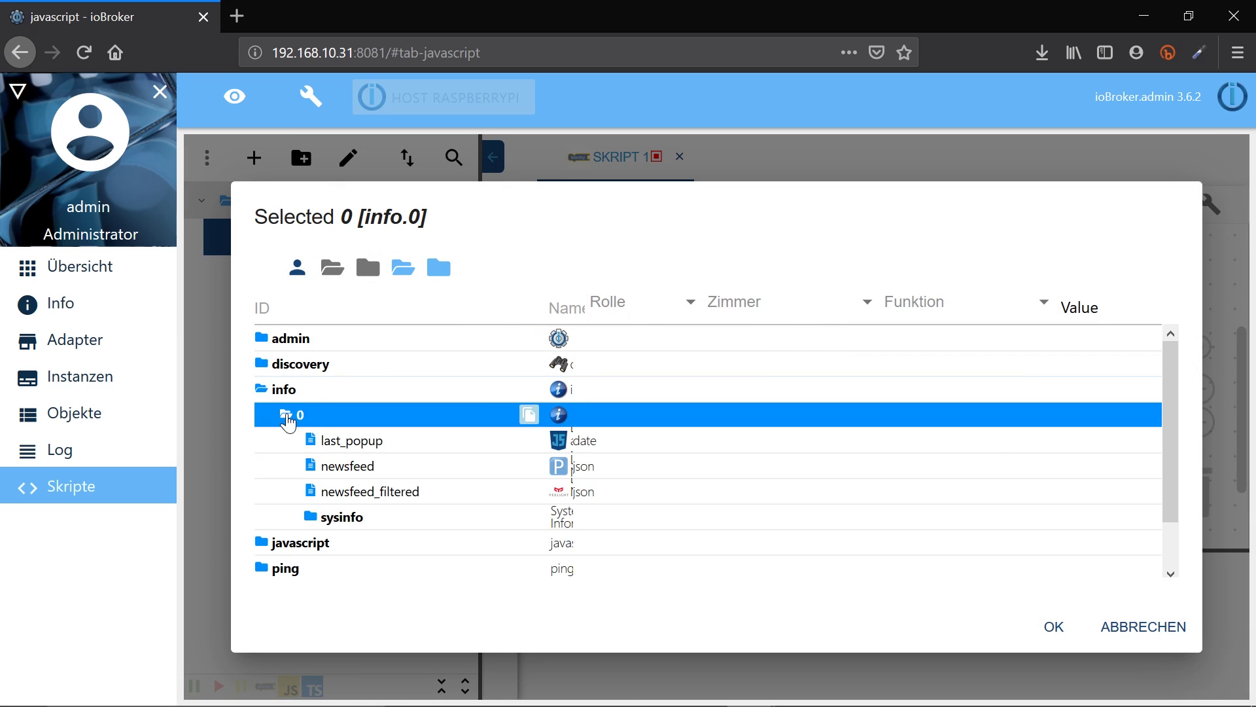
scroll(318, 468, "down", 1)
left_click(319, 471)
scroll(354, 406, "down", 2)
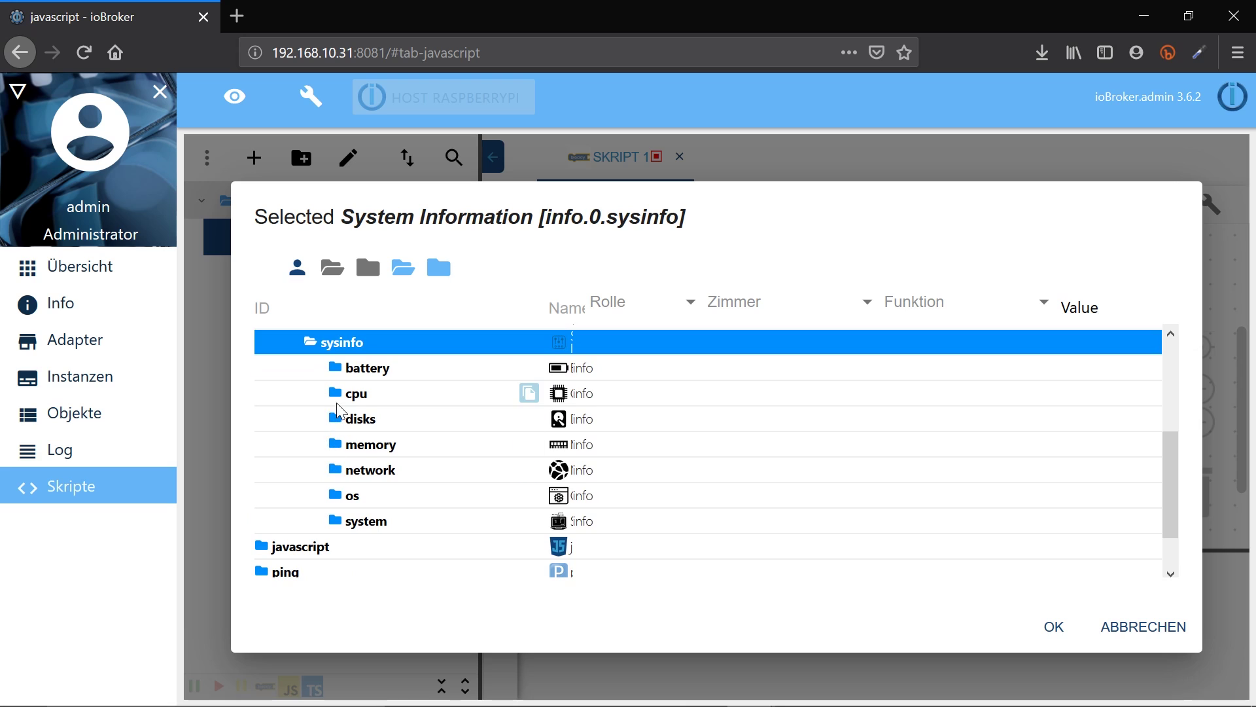
left_click(357, 393)
scroll(386, 459, "down", 3)
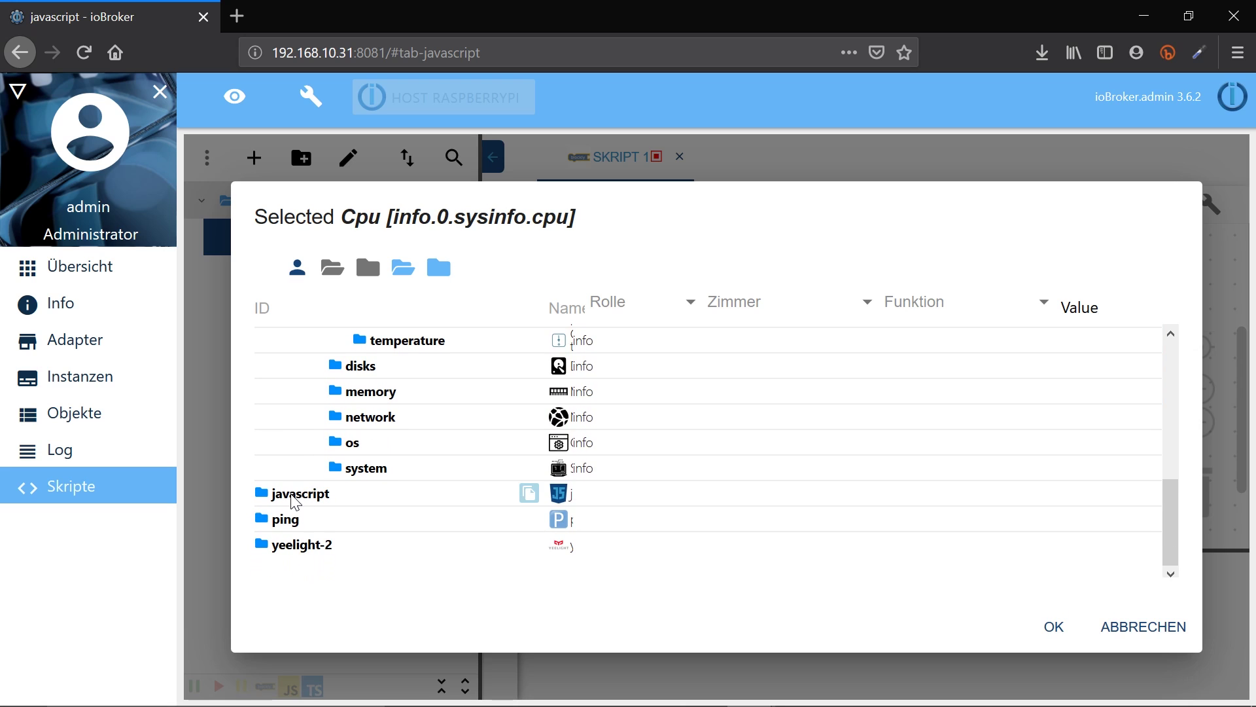
Expand yeelight-2 > 0 > device > control and choose power as the block's target
left_click(288, 546)
left_click(275, 546)
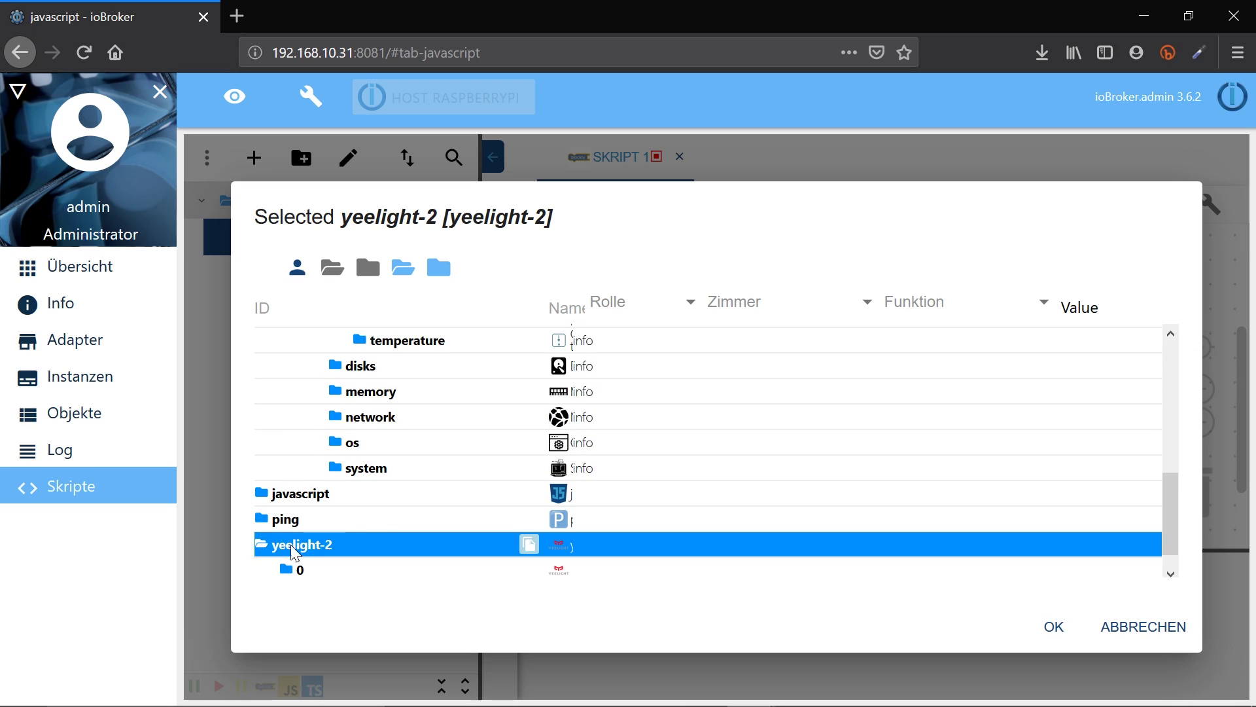
scroll(288, 543, "down", 1)
left_click(304, 547)
left_click(286, 546)
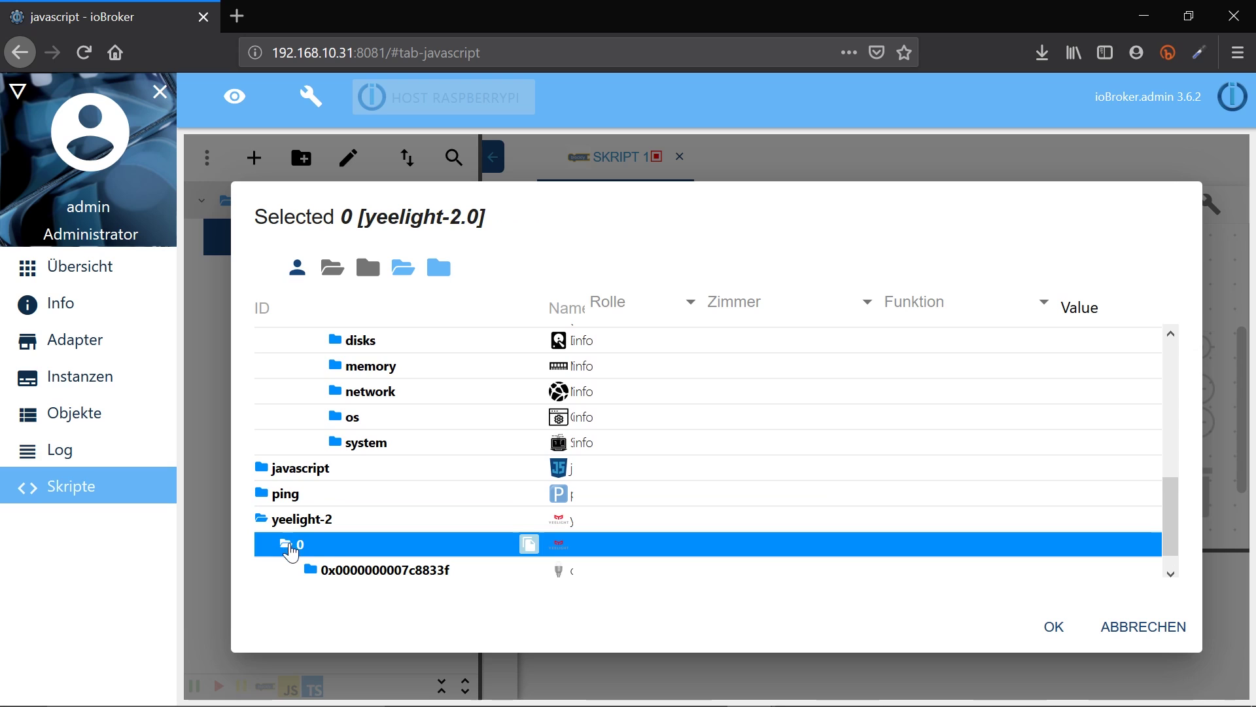
scroll(324, 551, "down", 1)
left_click(330, 551)
scroll(333, 553, "down", 3)
left_click(337, 493)
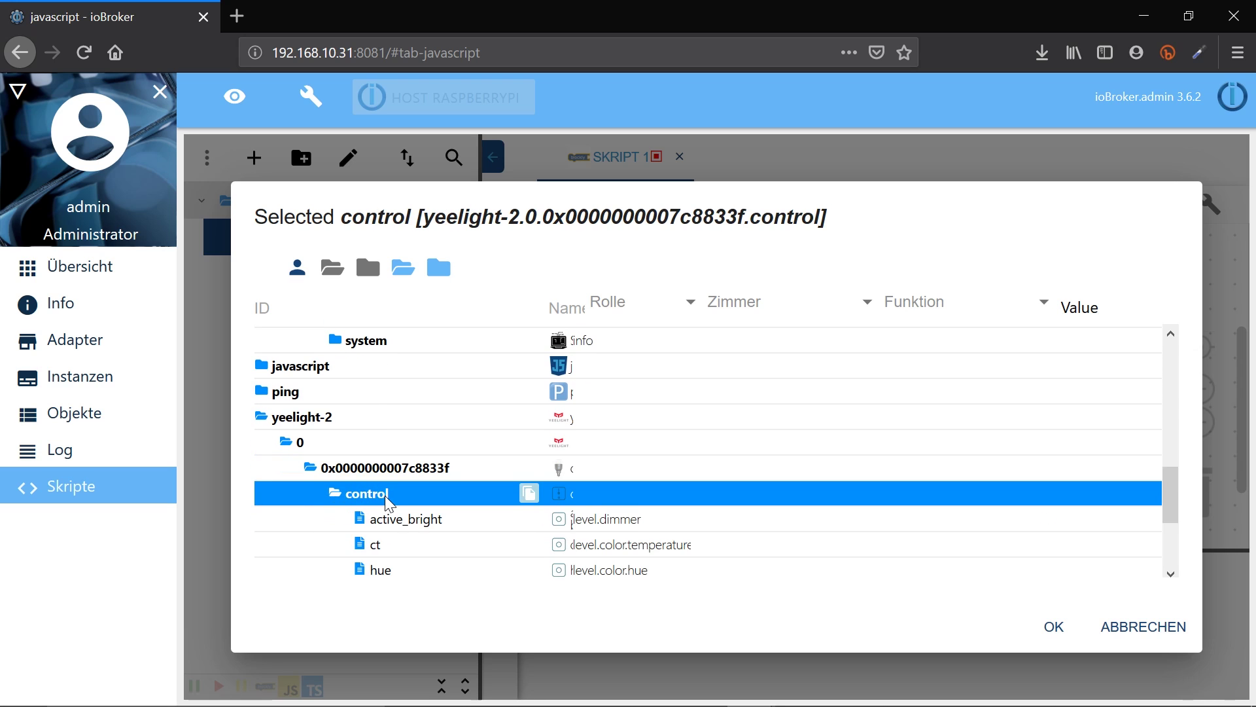
scroll(341, 493, "down", 4)
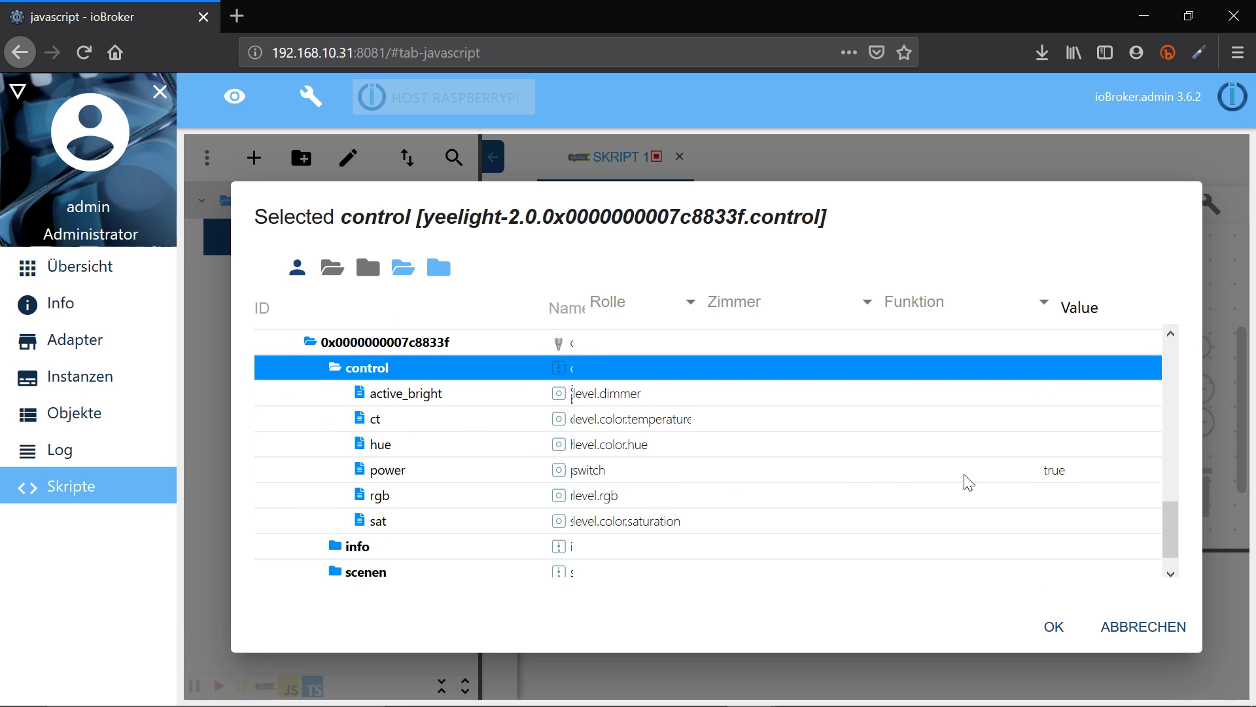
left_click(936, 478)
left_click(1054, 626)
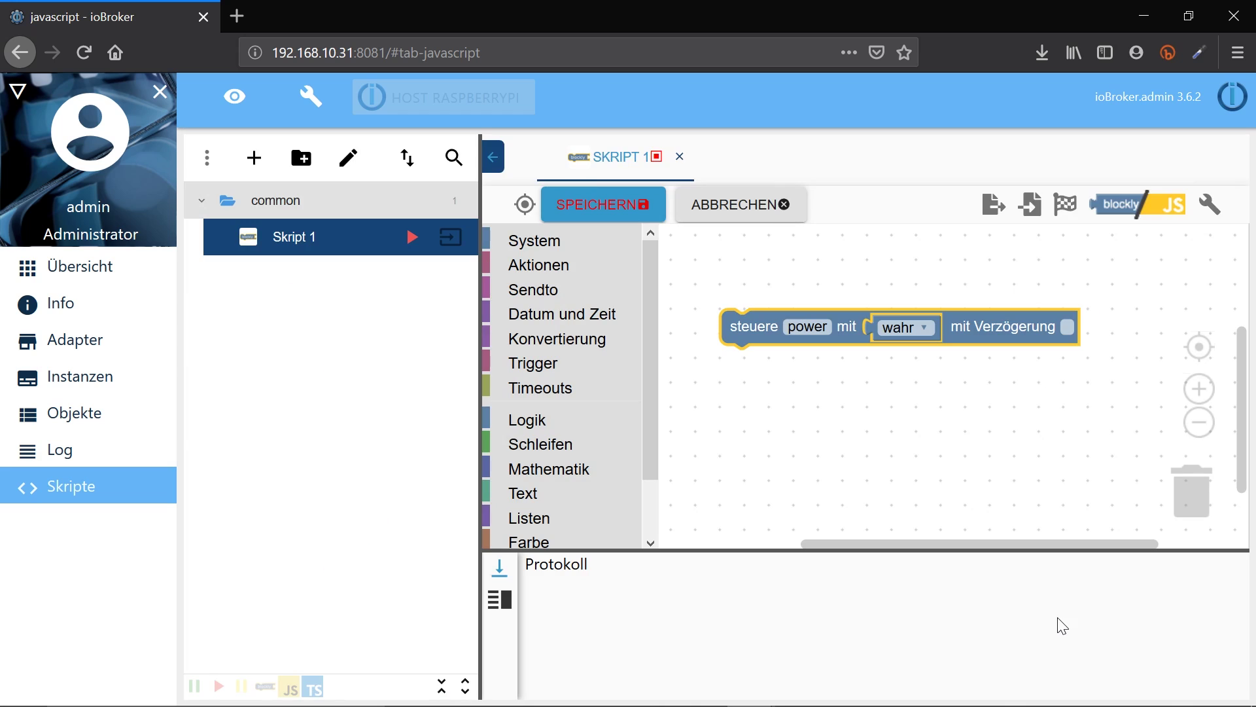
Set the block's value to wahr and start Skript 1 running
left_click(922, 334)
left_click(916, 371)
left_click(915, 337)
left_click(922, 345)
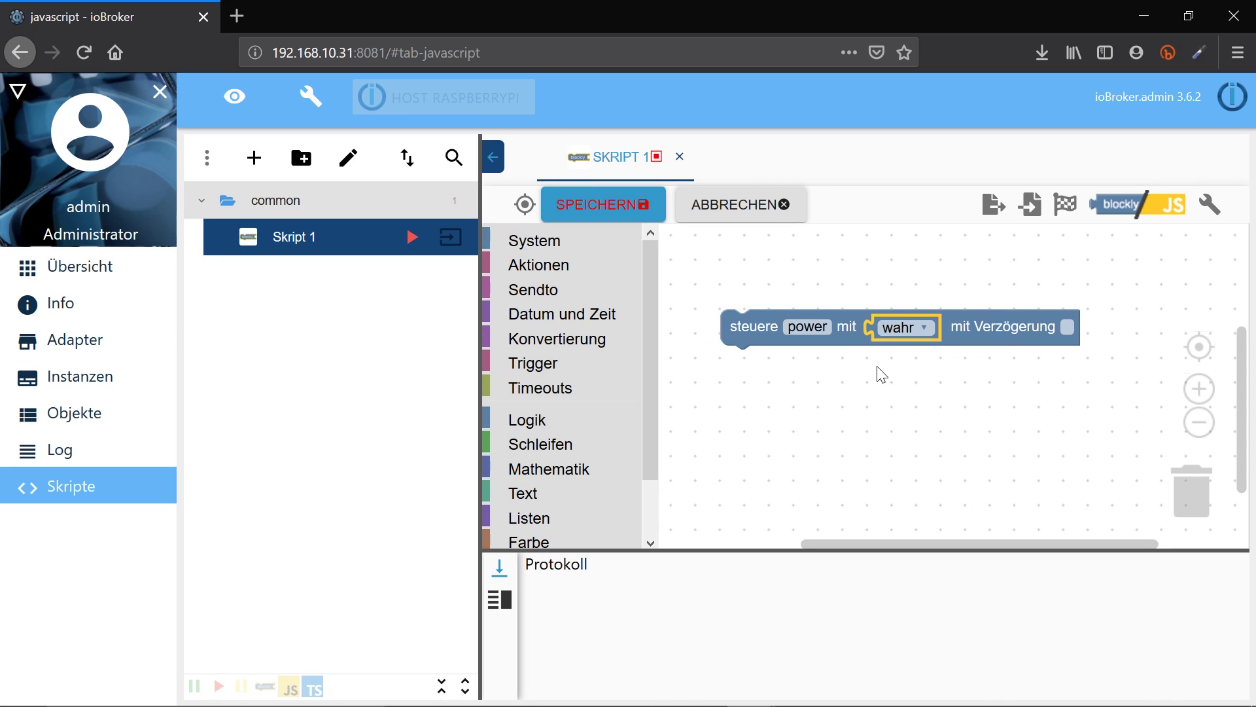
left_click(412, 237)
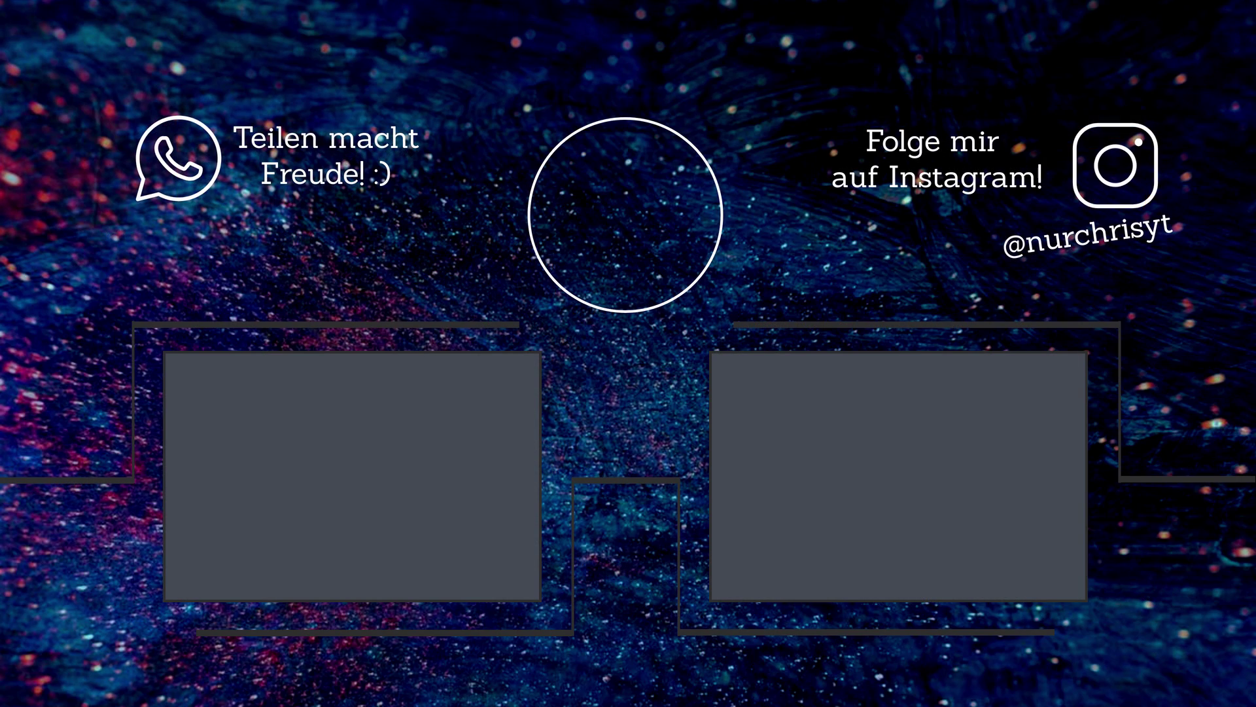